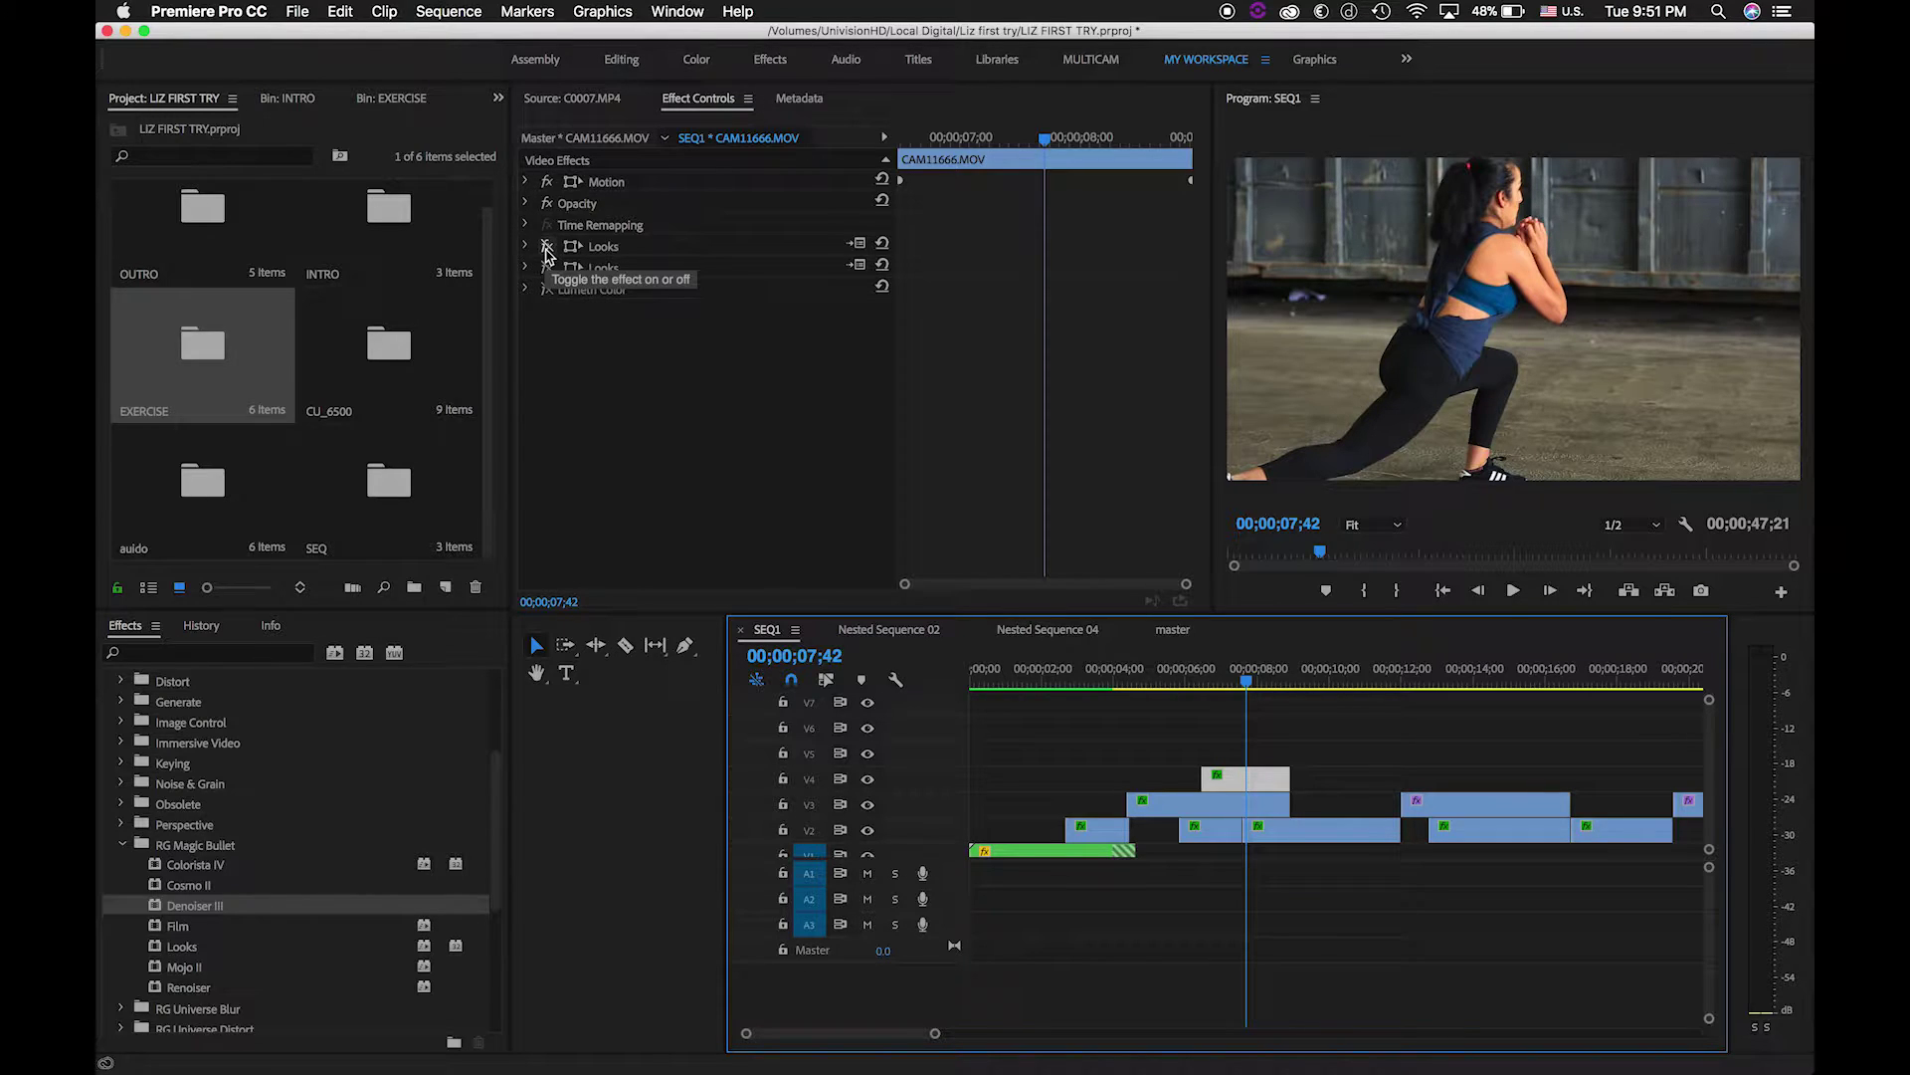
# Step: Turn the Looks and Lumetri Color effects back on, expand the first Looks effect, and step back a few frames
pyautogui.click(548, 248)
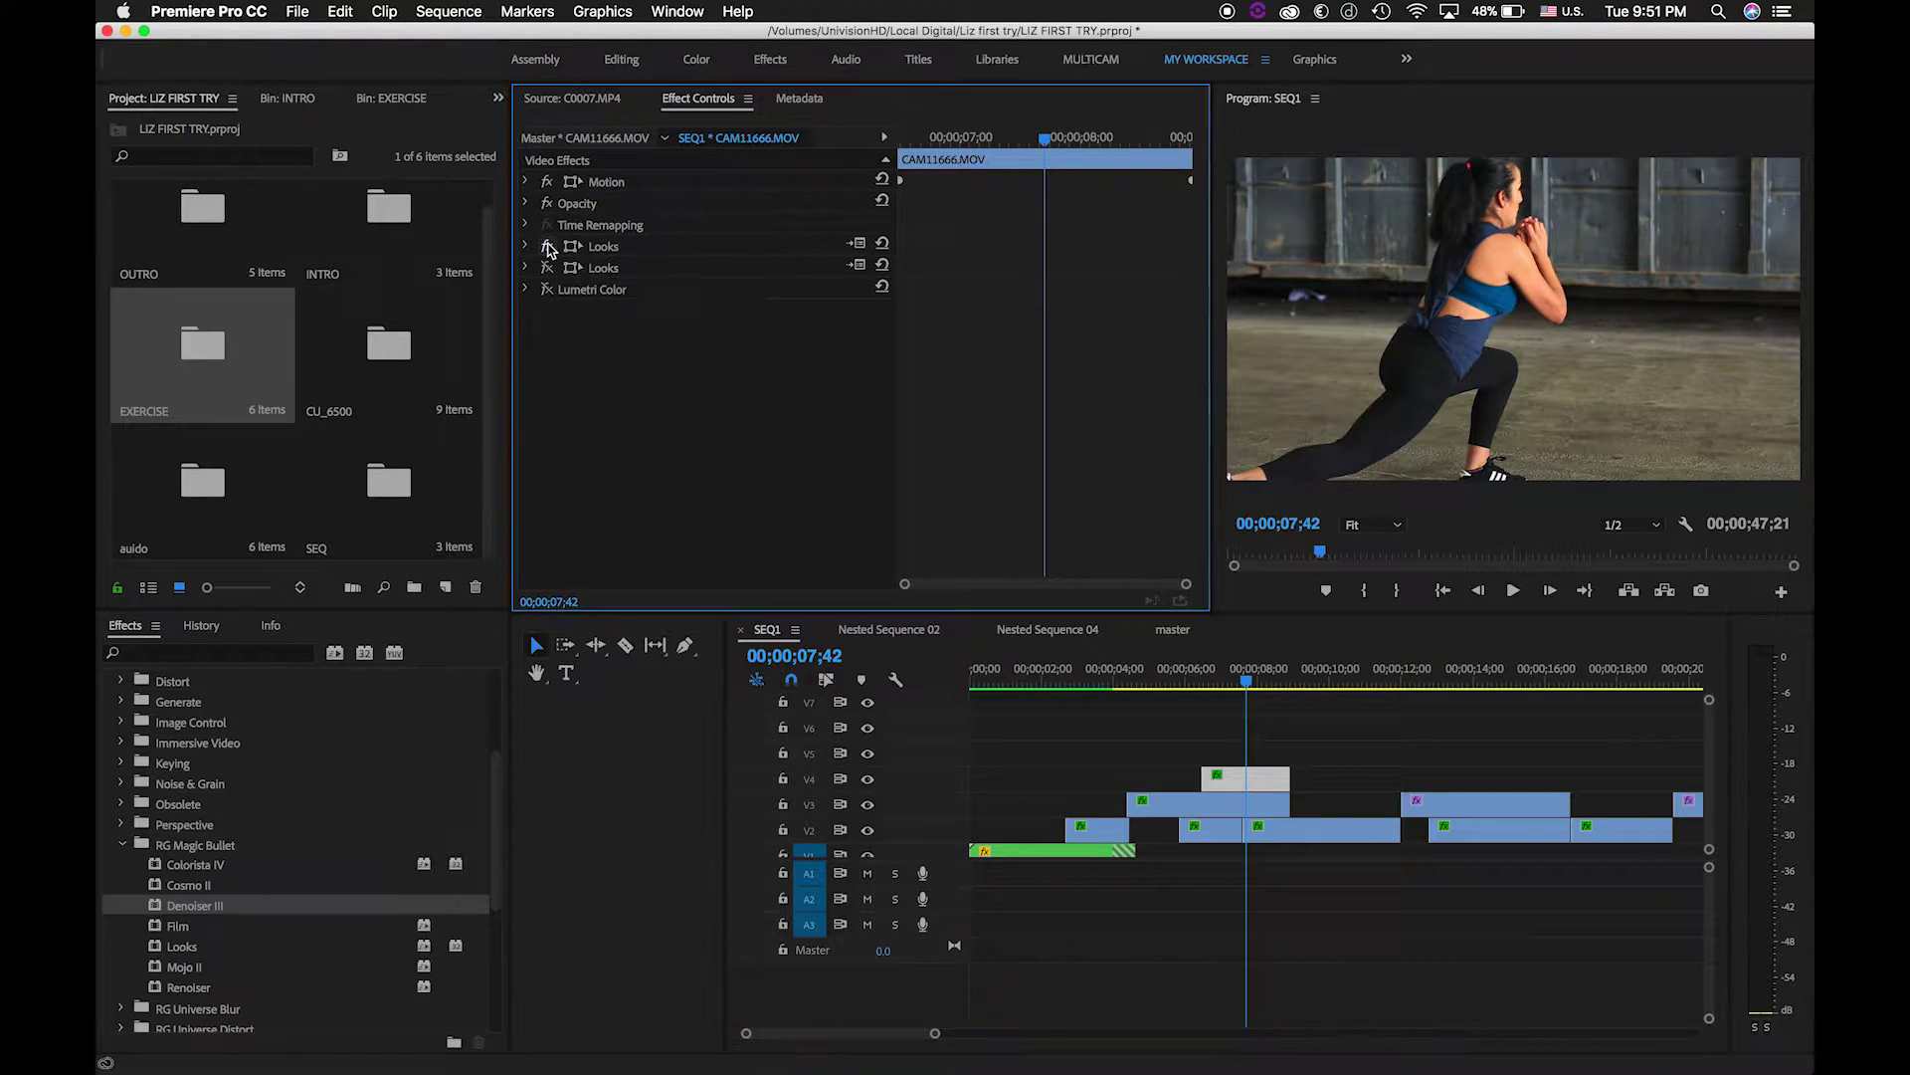
pyautogui.click(547, 289)
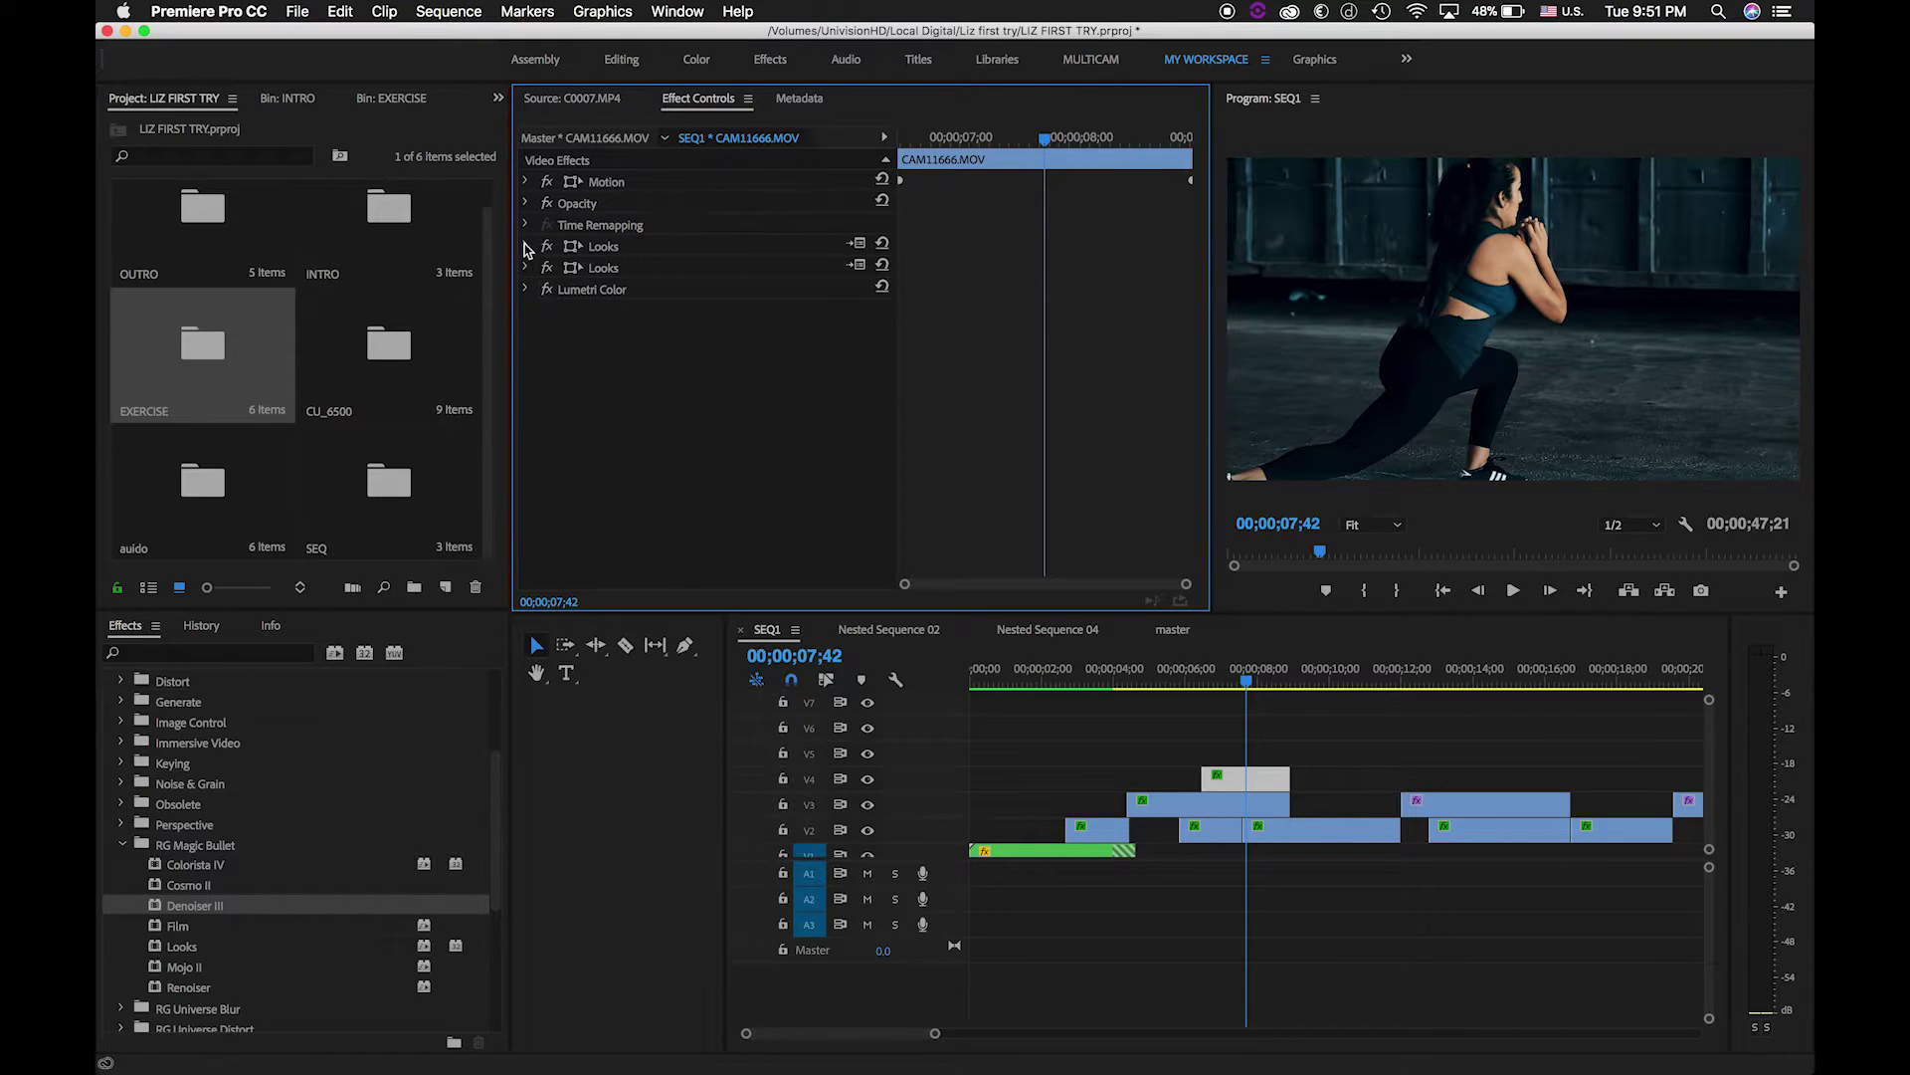
pyautogui.click(526, 246)
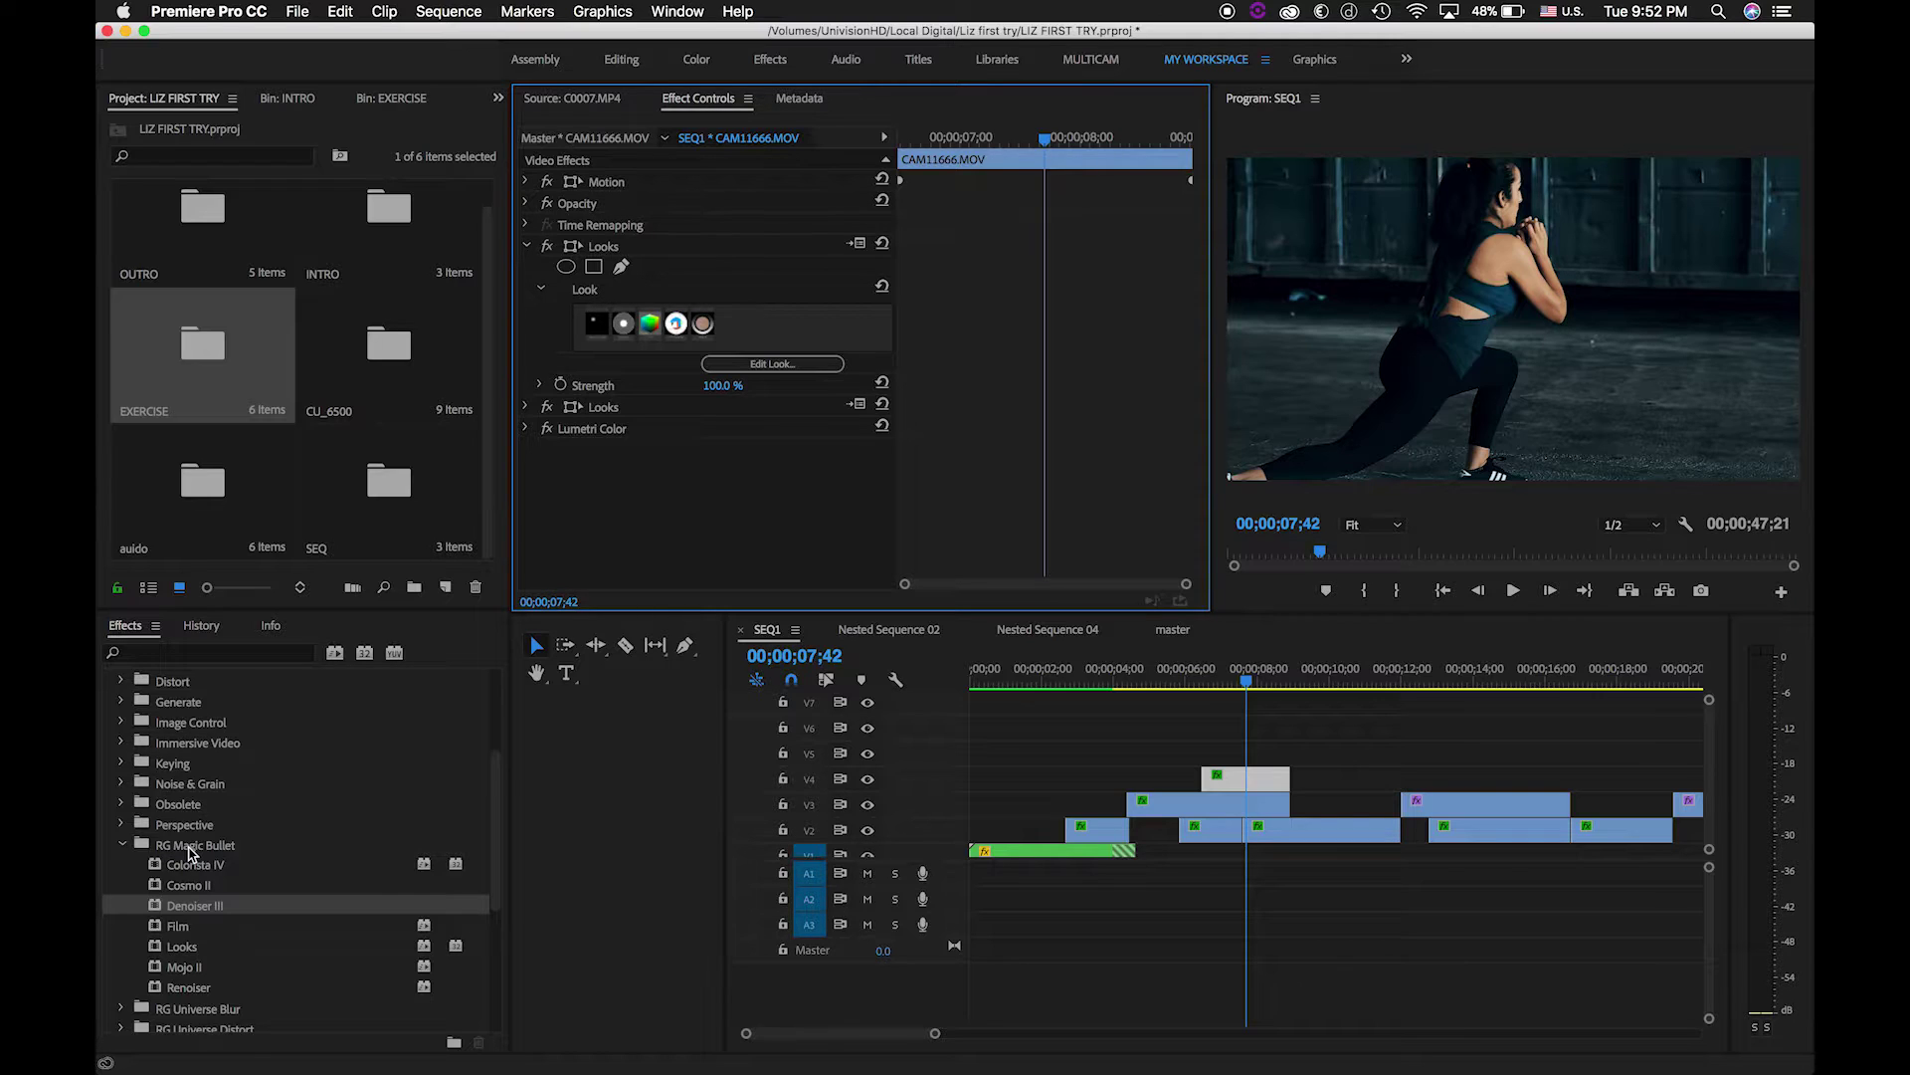
pyautogui.press('Left')
pyautogui.press('Left')
pyautogui.press('Left')
pyautogui.press('Left')
pyautogui.press('Left')
pyautogui.press('Left')
pyautogui.press('Left')
pyautogui.press('Left')
pyautogui.press('Left')
pyautogui.press('Left')
pyautogui.press('Left')
pyautogui.press('Left')
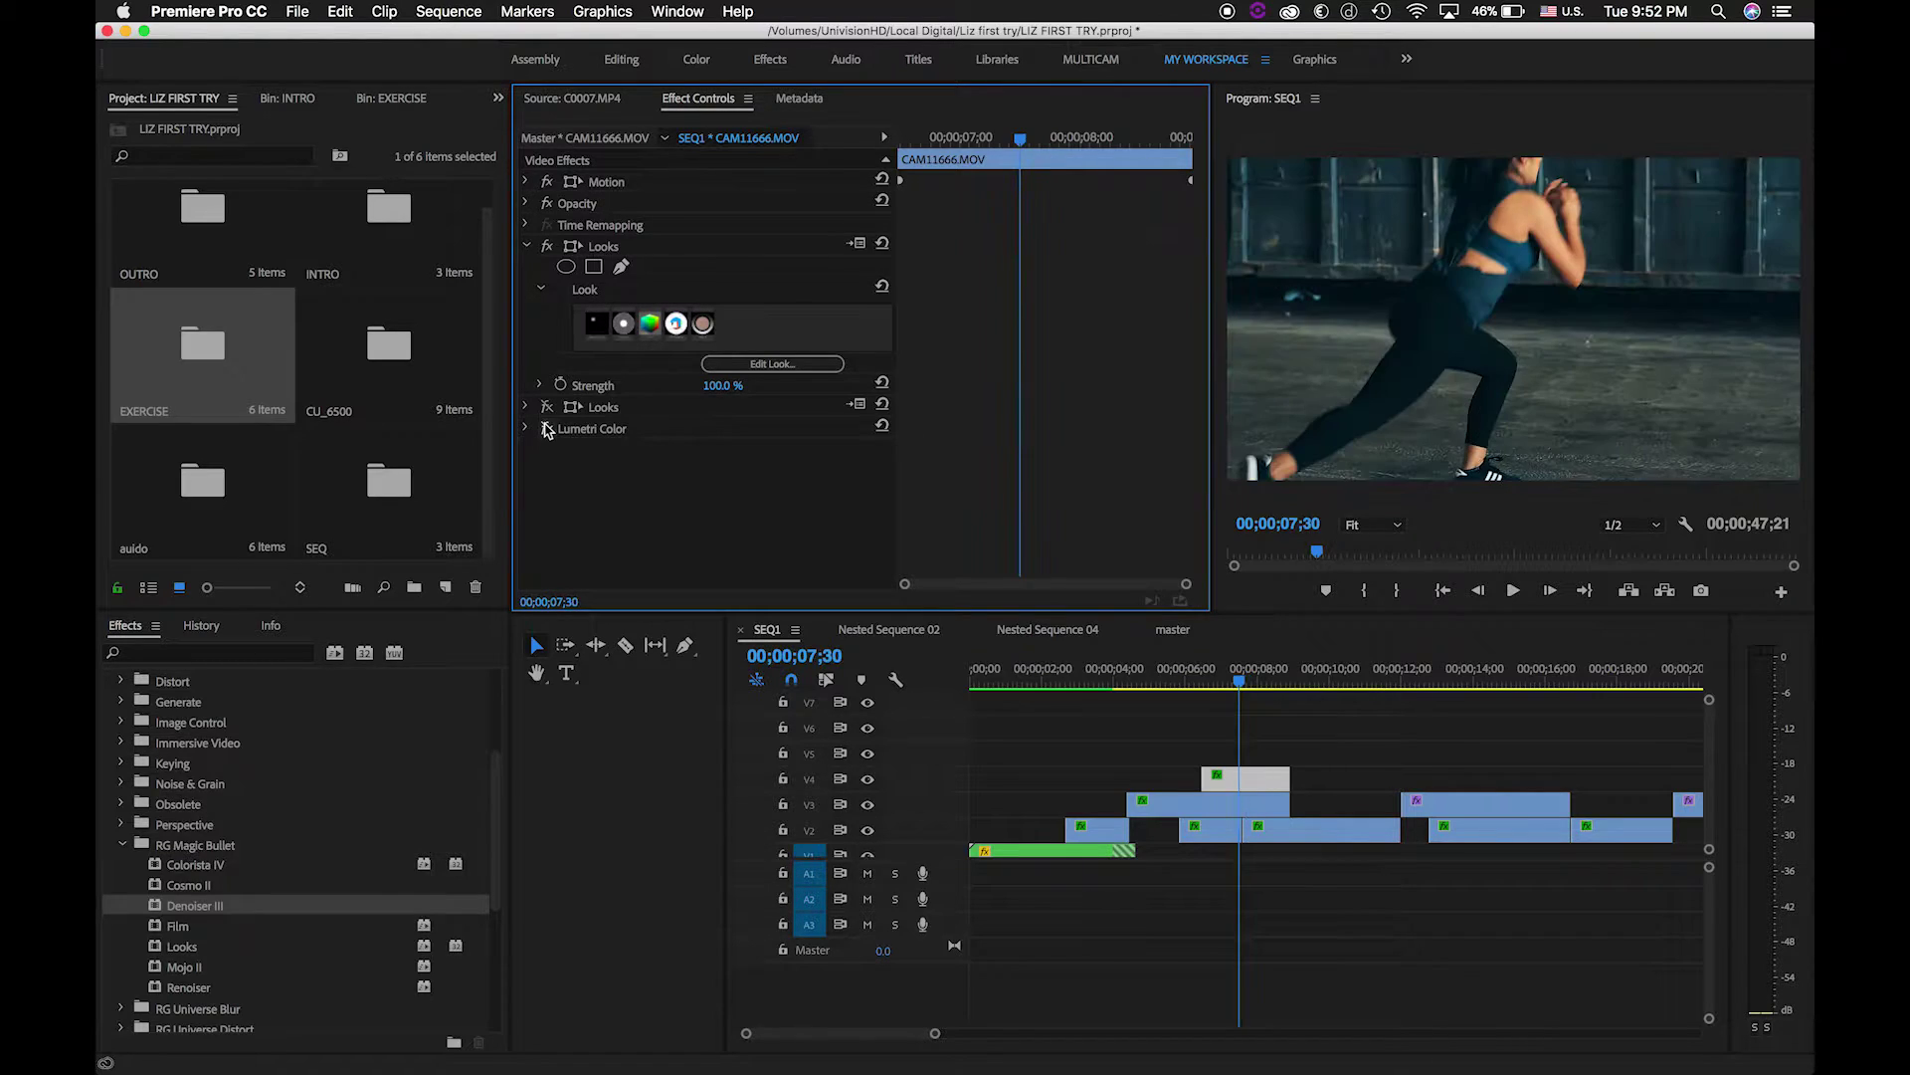
# Step: Open the first Looks effect and bypass Anamorphic Flare, Exposure, LUT, Film Negative and Mojo II
pyautogui.click(776, 365)
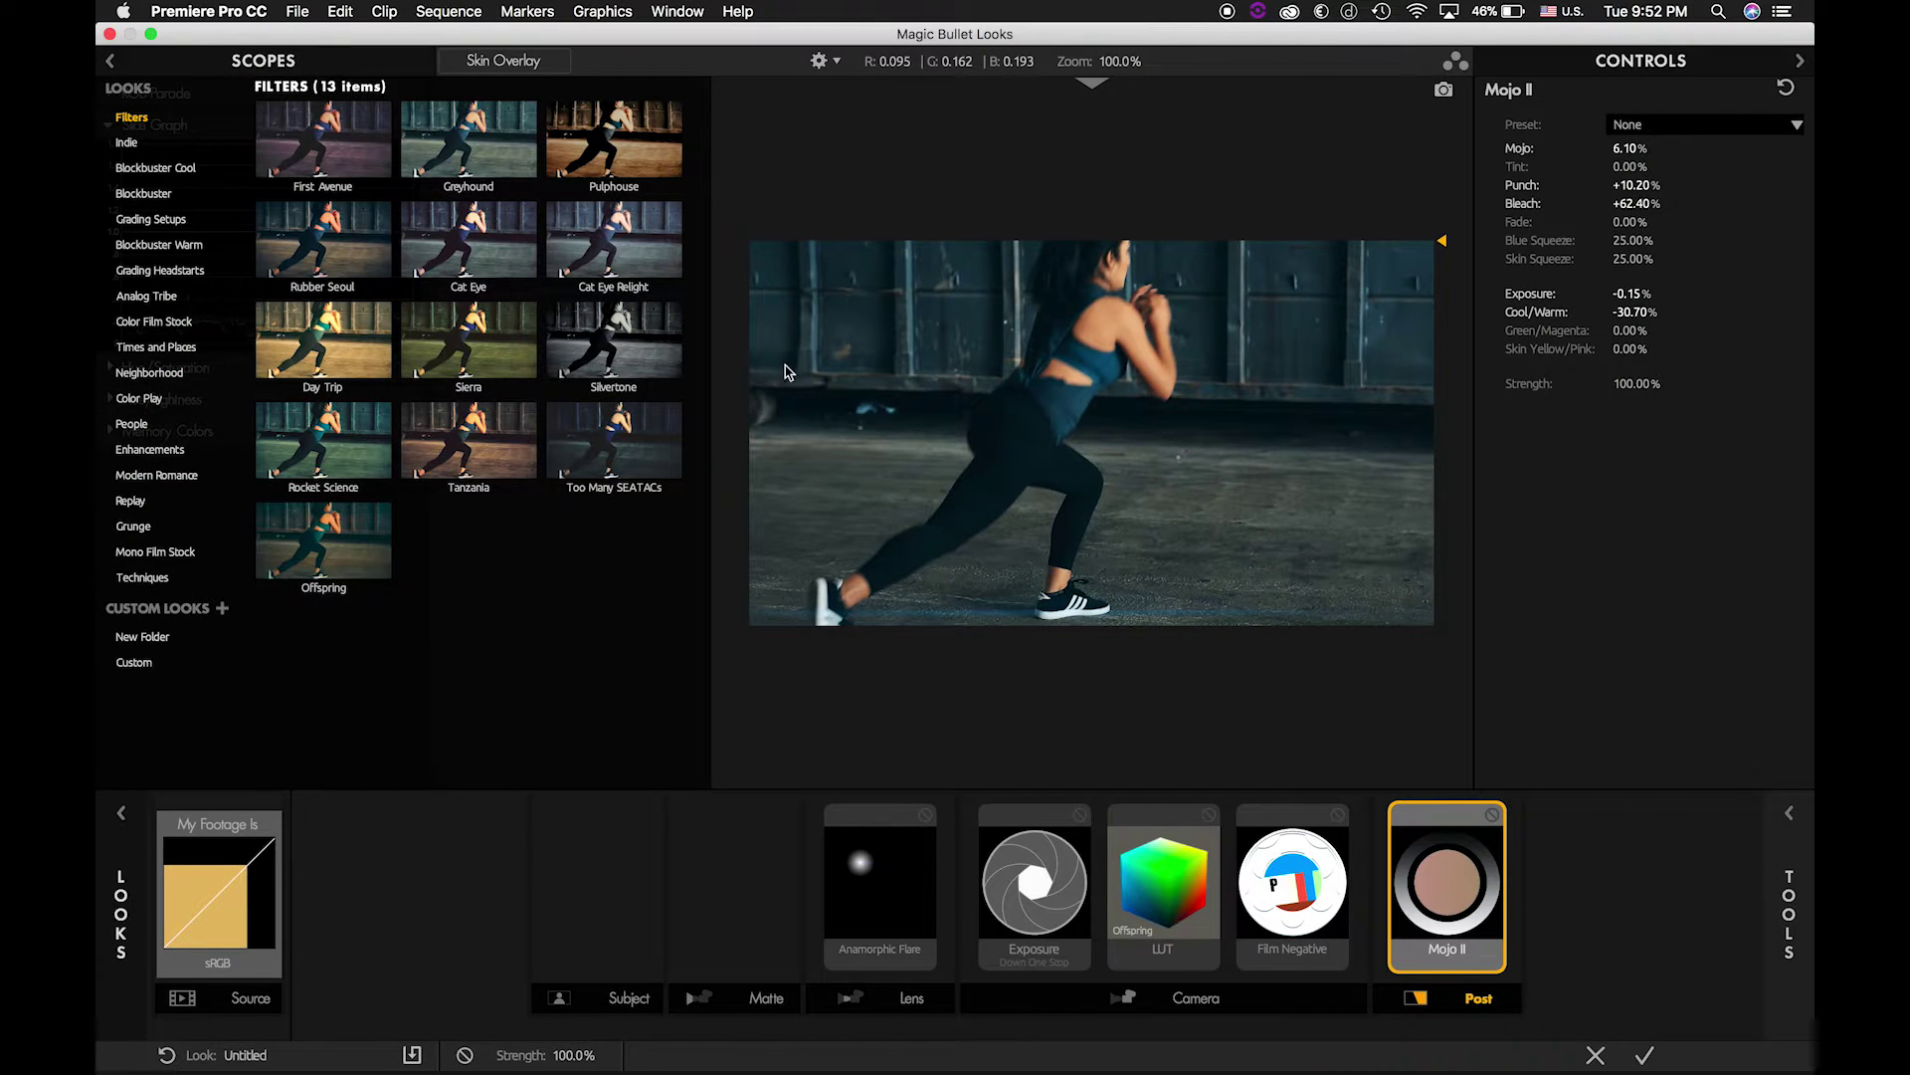
pyautogui.click(926, 815)
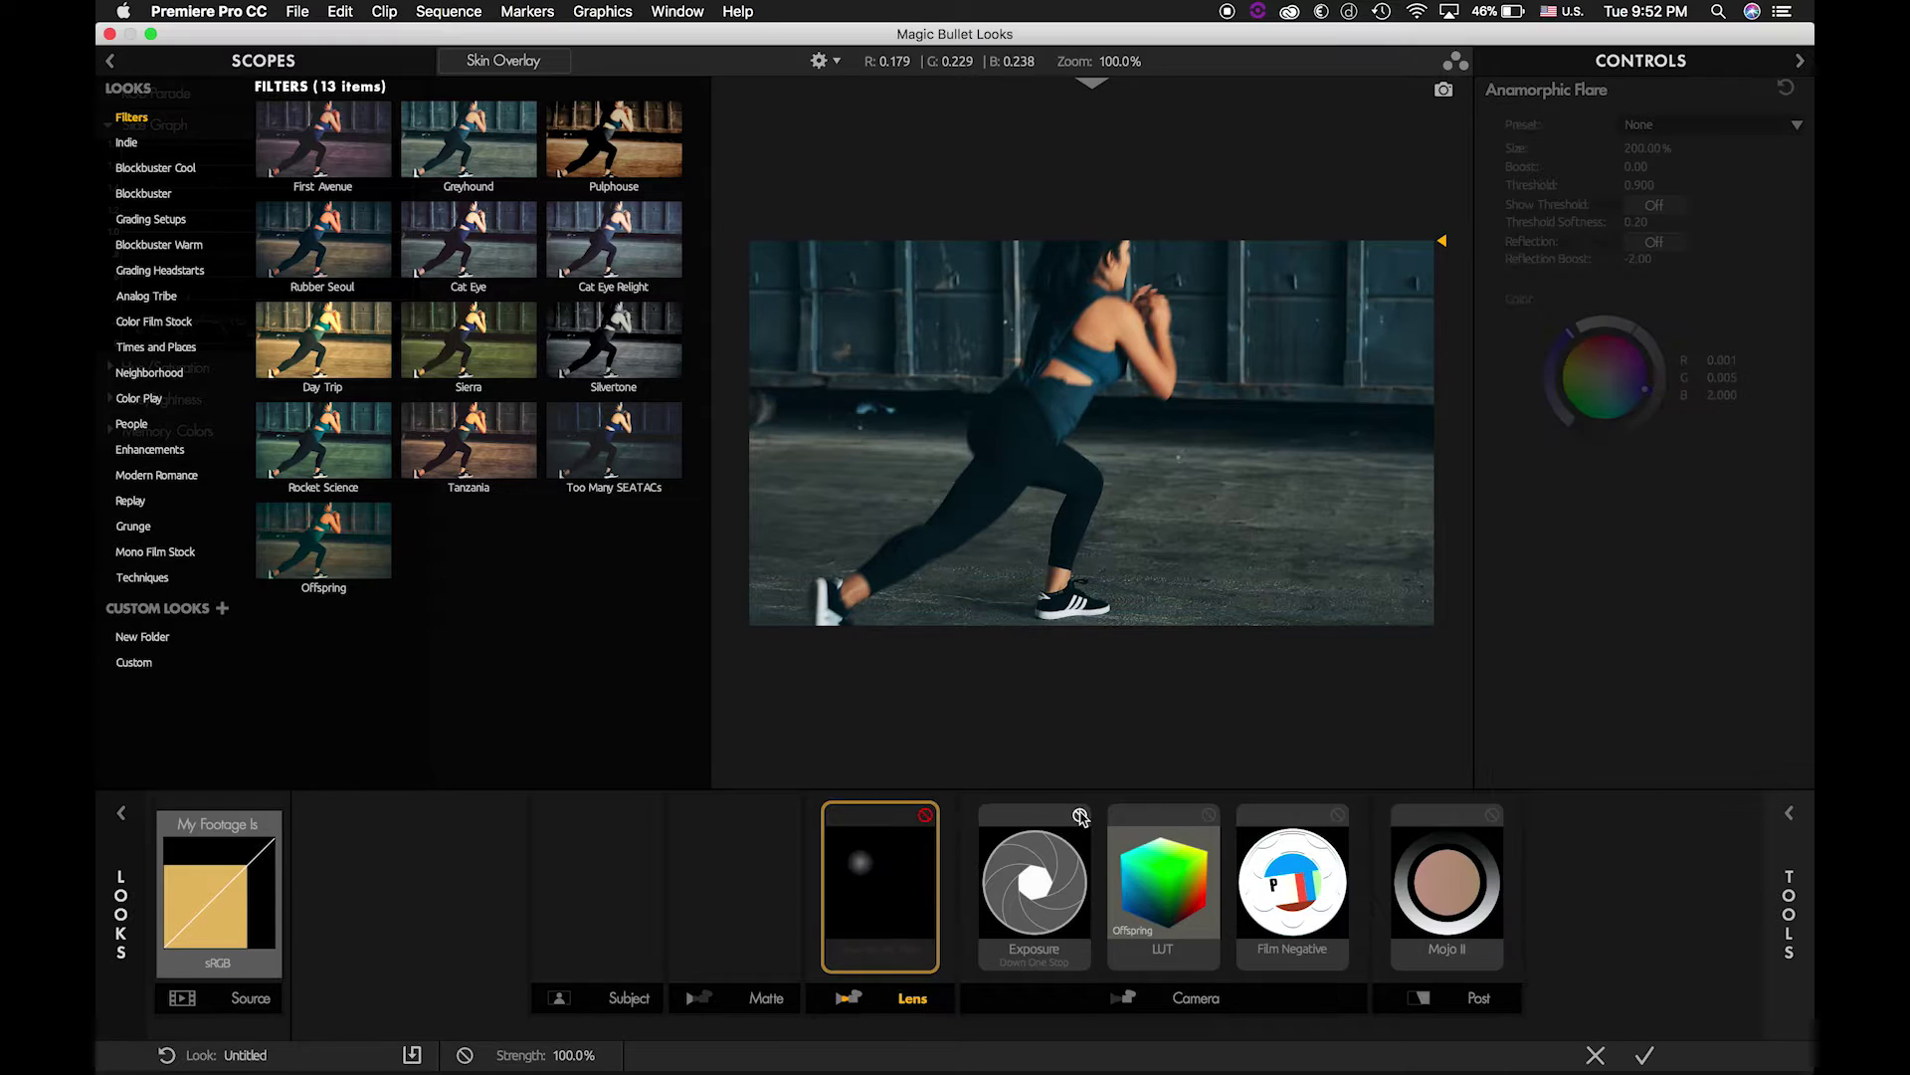
pyautogui.click(1079, 814)
pyautogui.click(1208, 815)
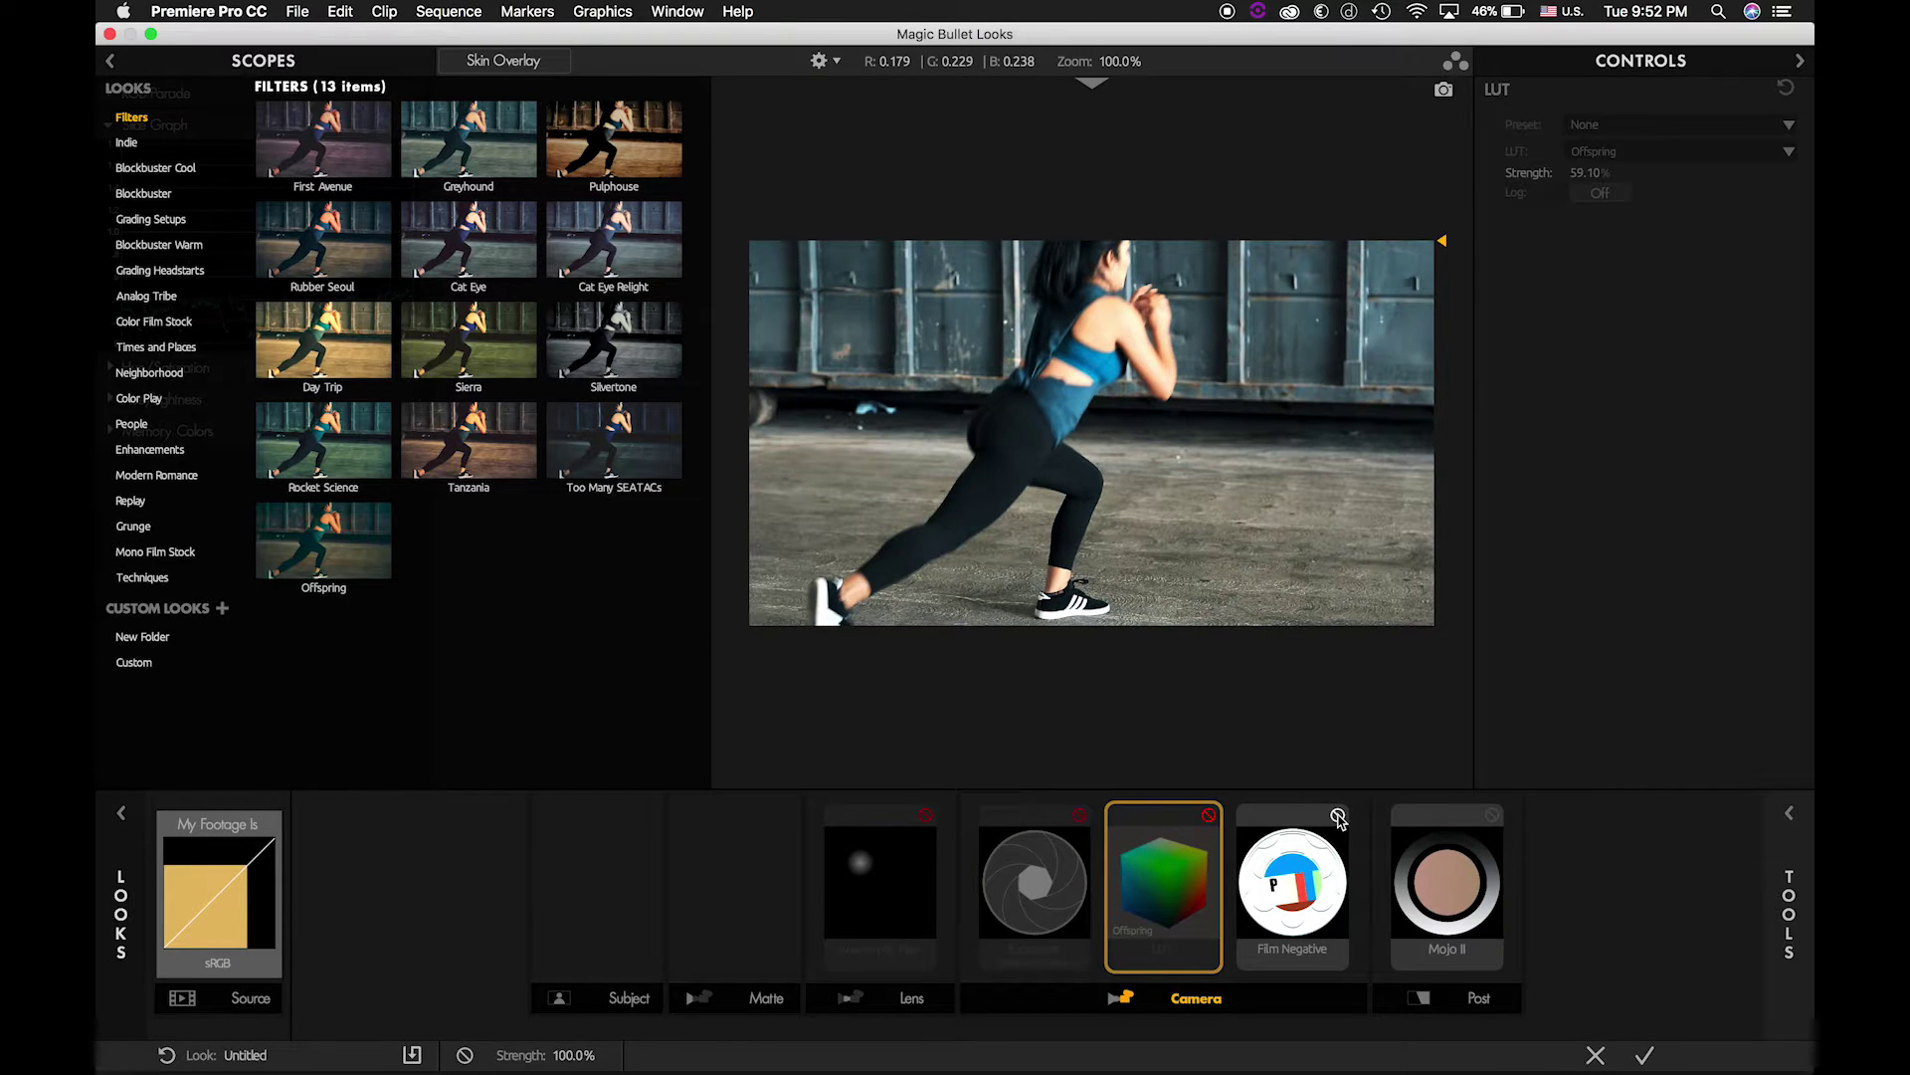
pyautogui.click(1338, 815)
pyautogui.click(1492, 815)
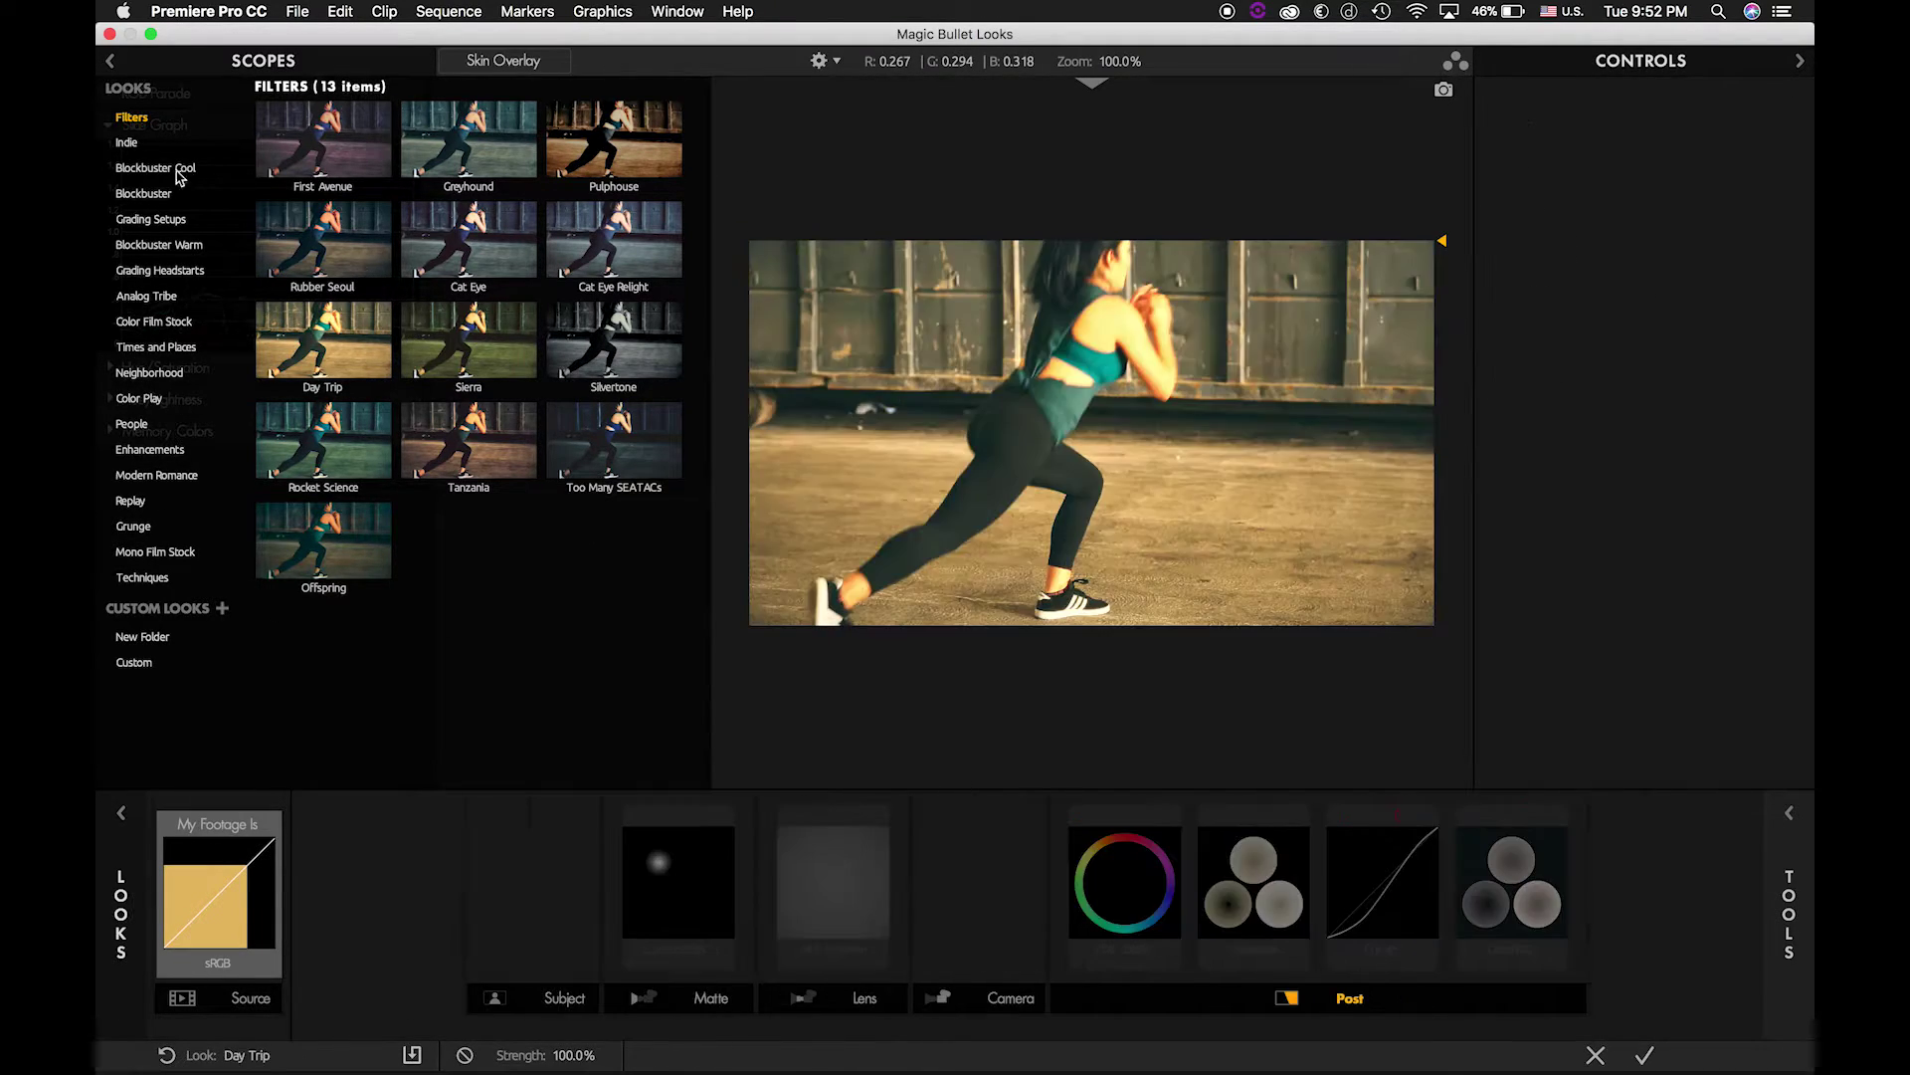
# Step: Browse the Indie, Blockbuster Cool, Blockbuster, Grading Setups and Blockbuster Warm looks, returning to Filters
pyautogui.click(124, 145)
pyautogui.click(129, 168)
pyautogui.click(131, 193)
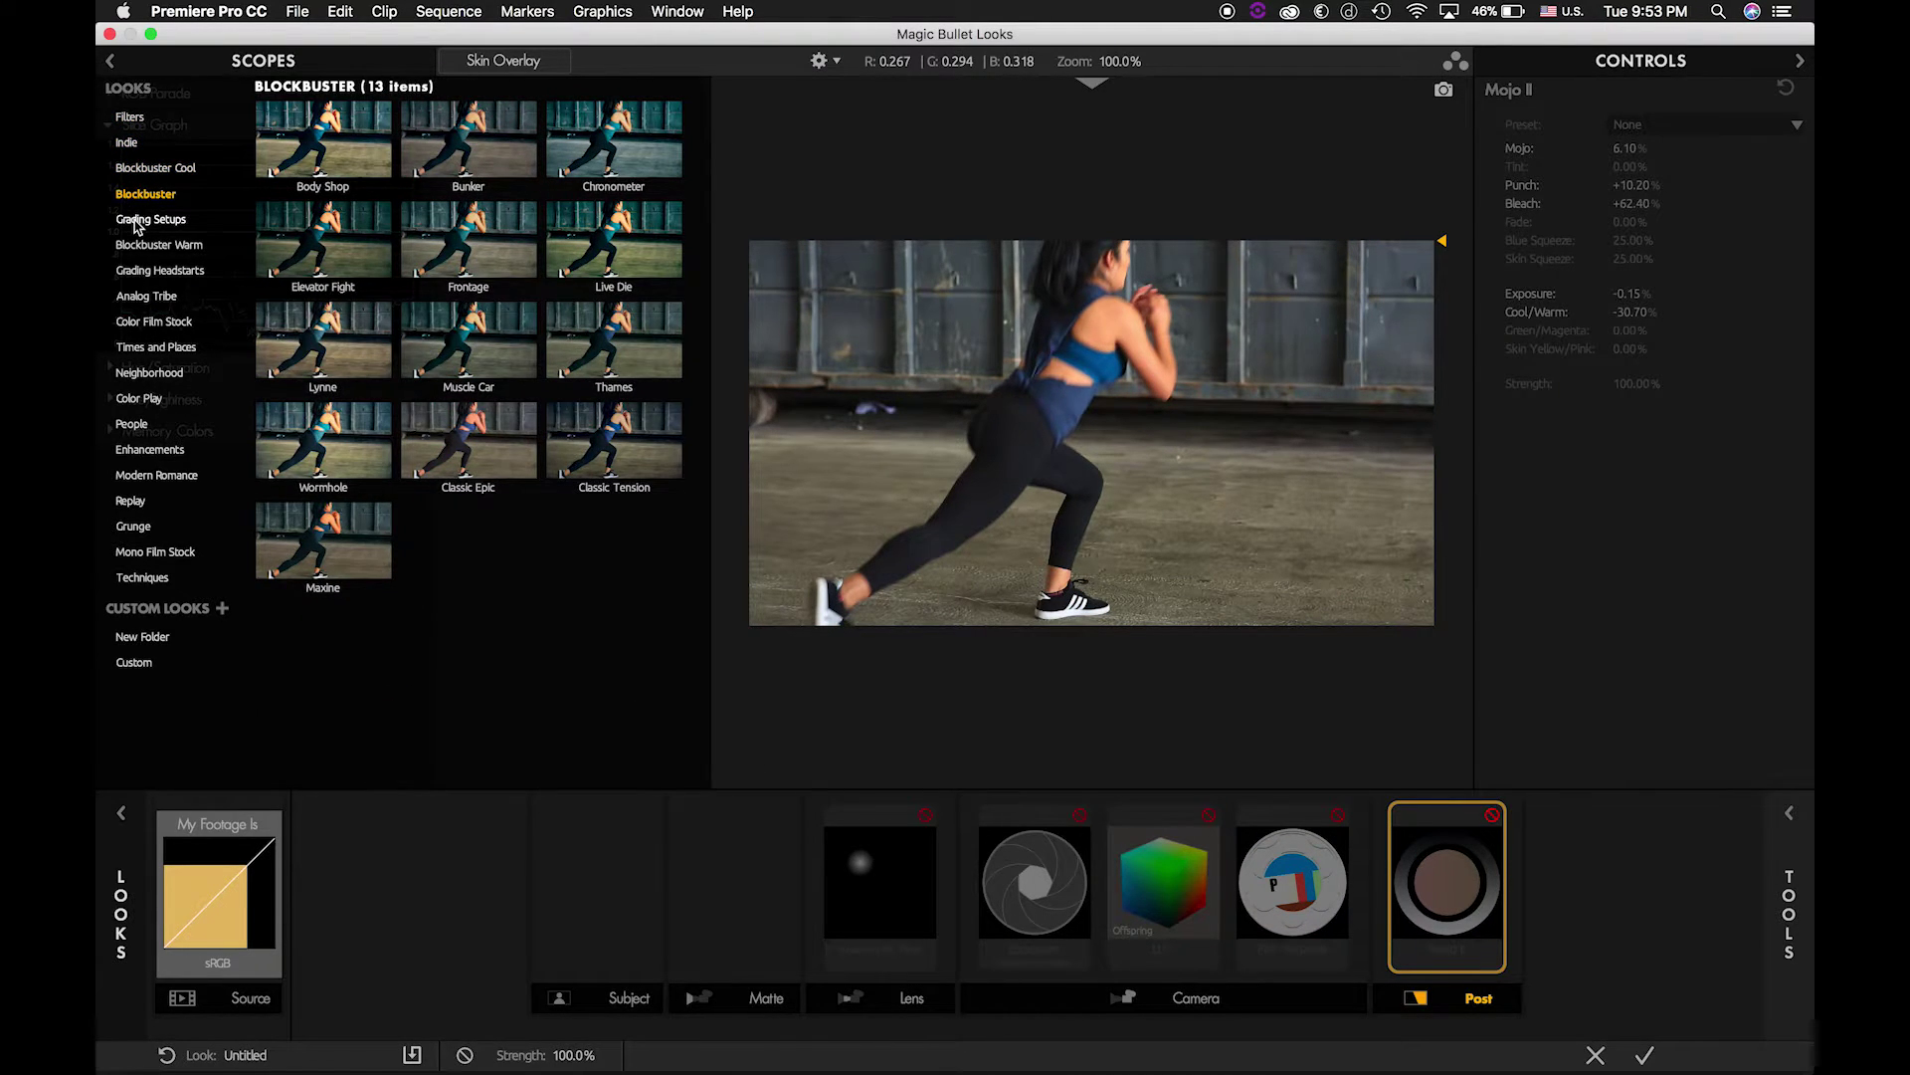
pyautogui.click(130, 219)
pyautogui.click(139, 246)
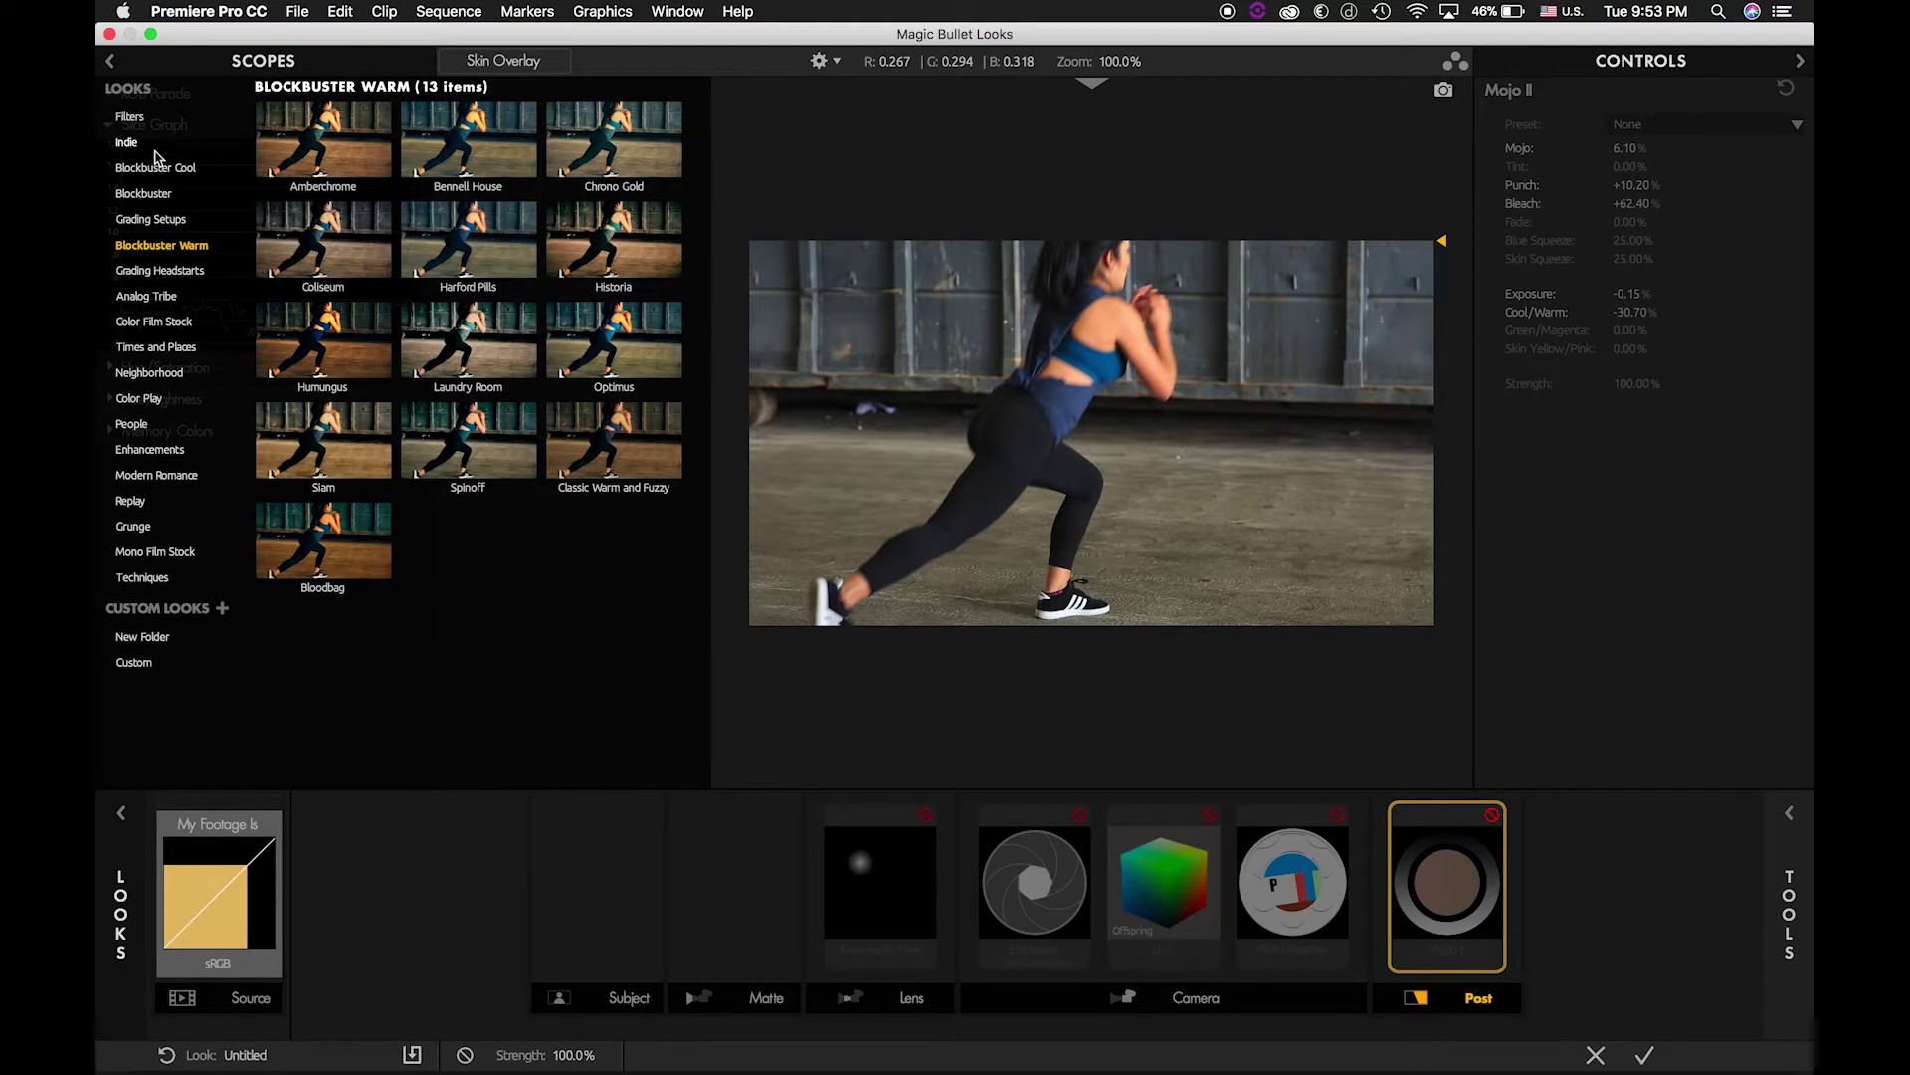
pyautogui.click(158, 116)
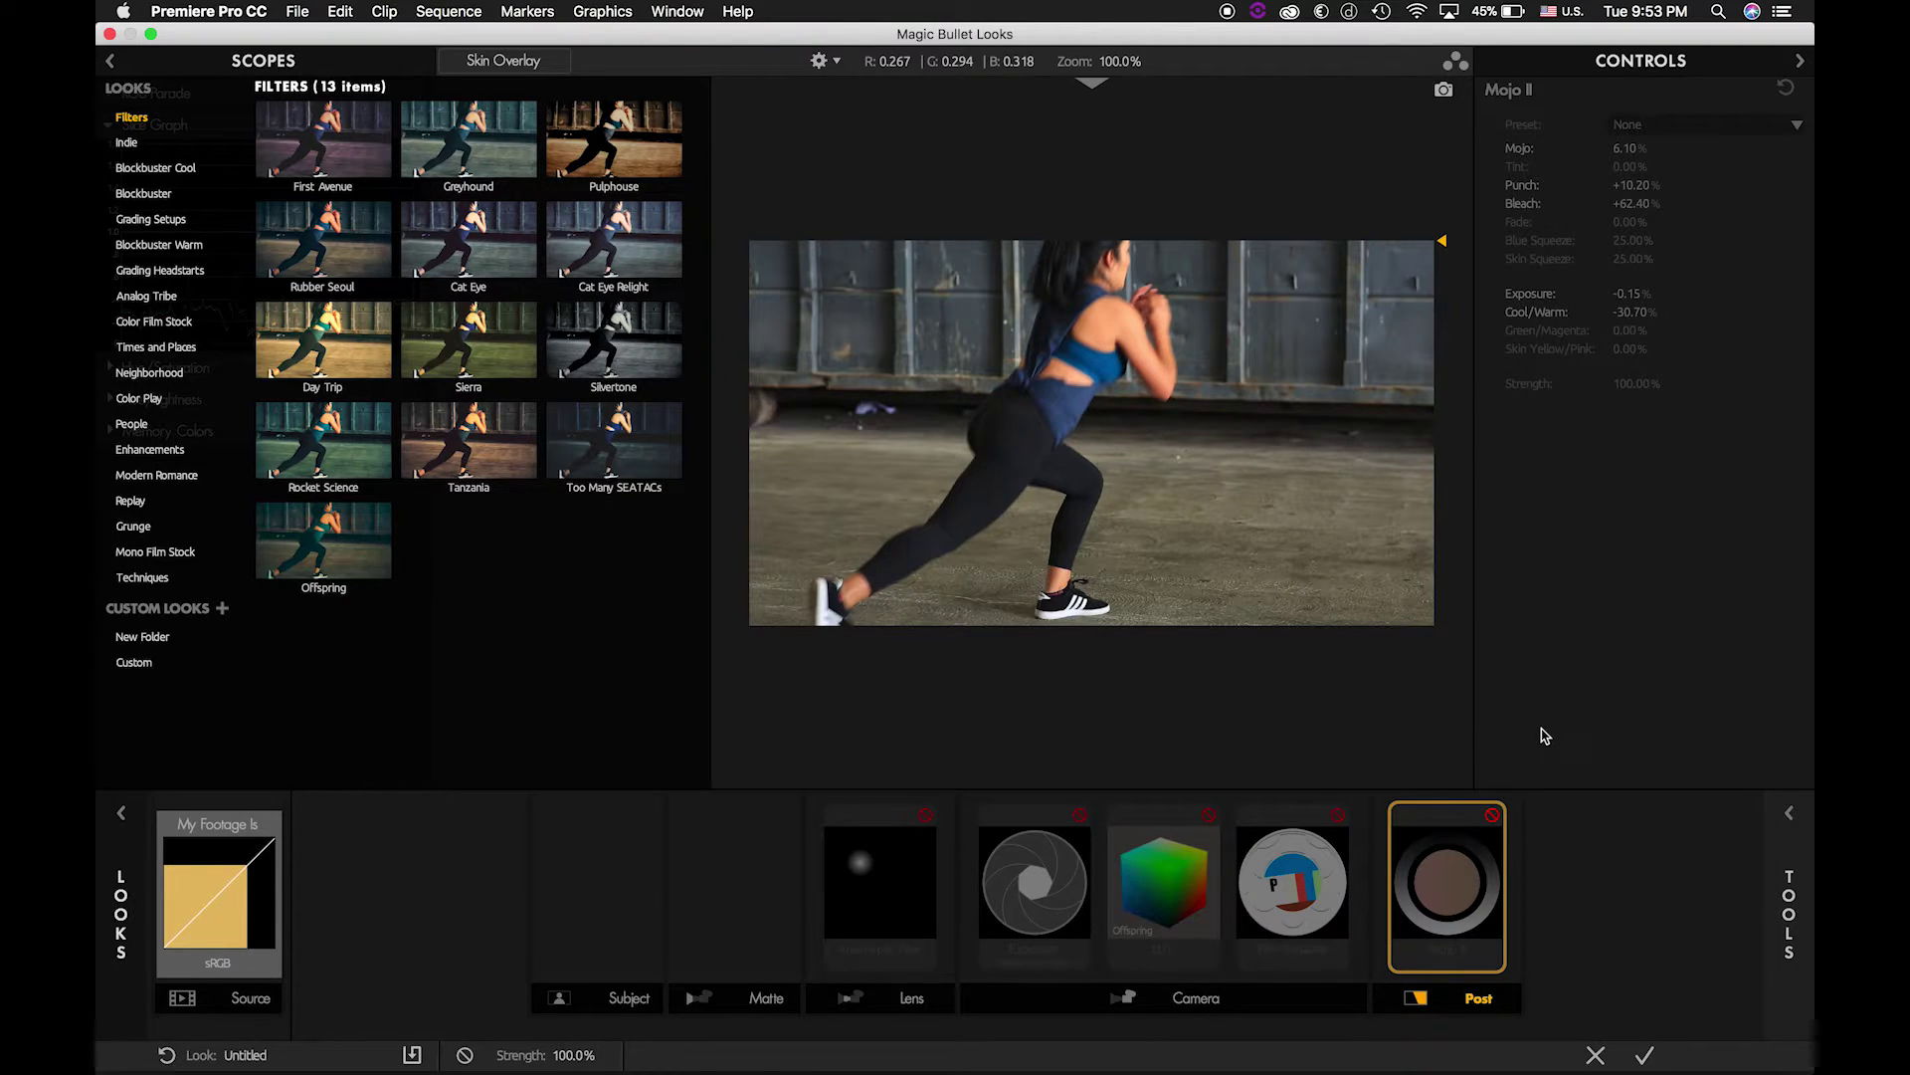
# Step: View and close the Tools library, then compare Mojo II off and on, leaving it enabled
pyautogui.click(1771, 852)
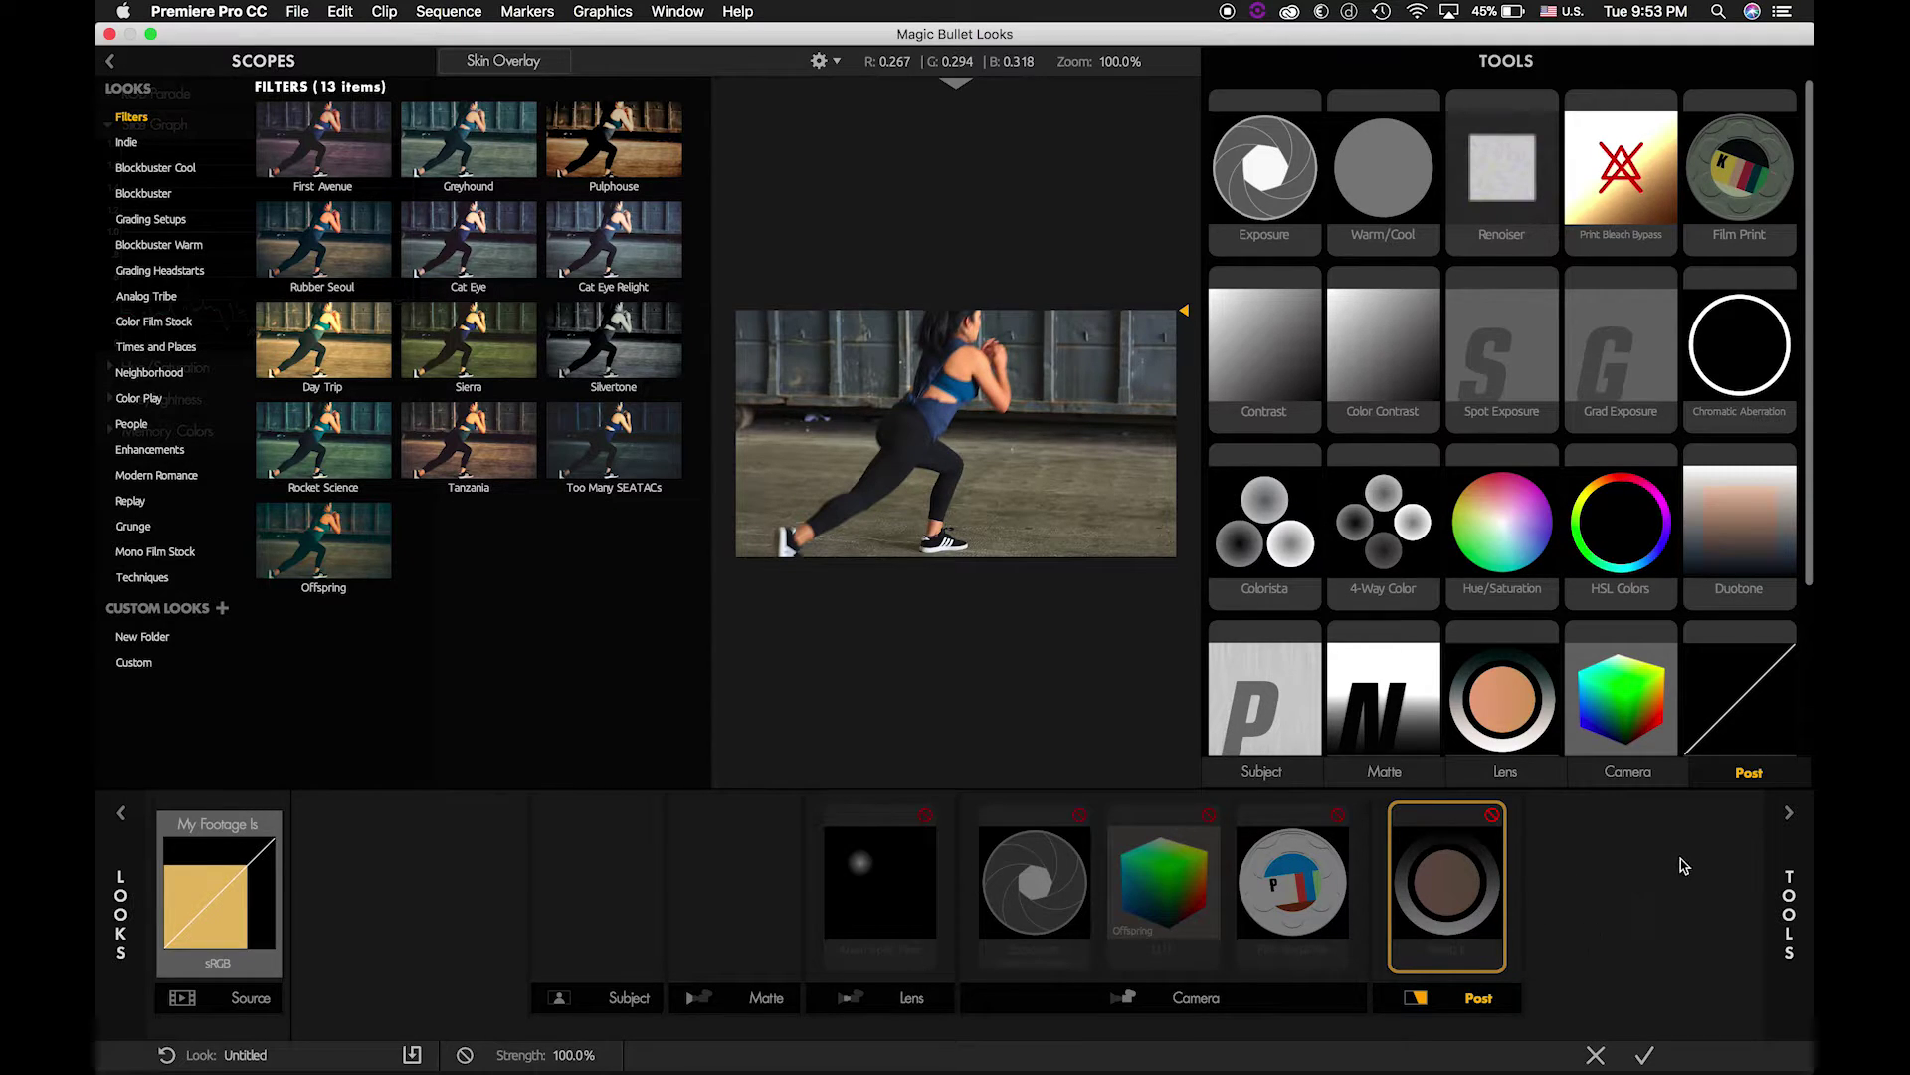
pyautogui.click(1788, 812)
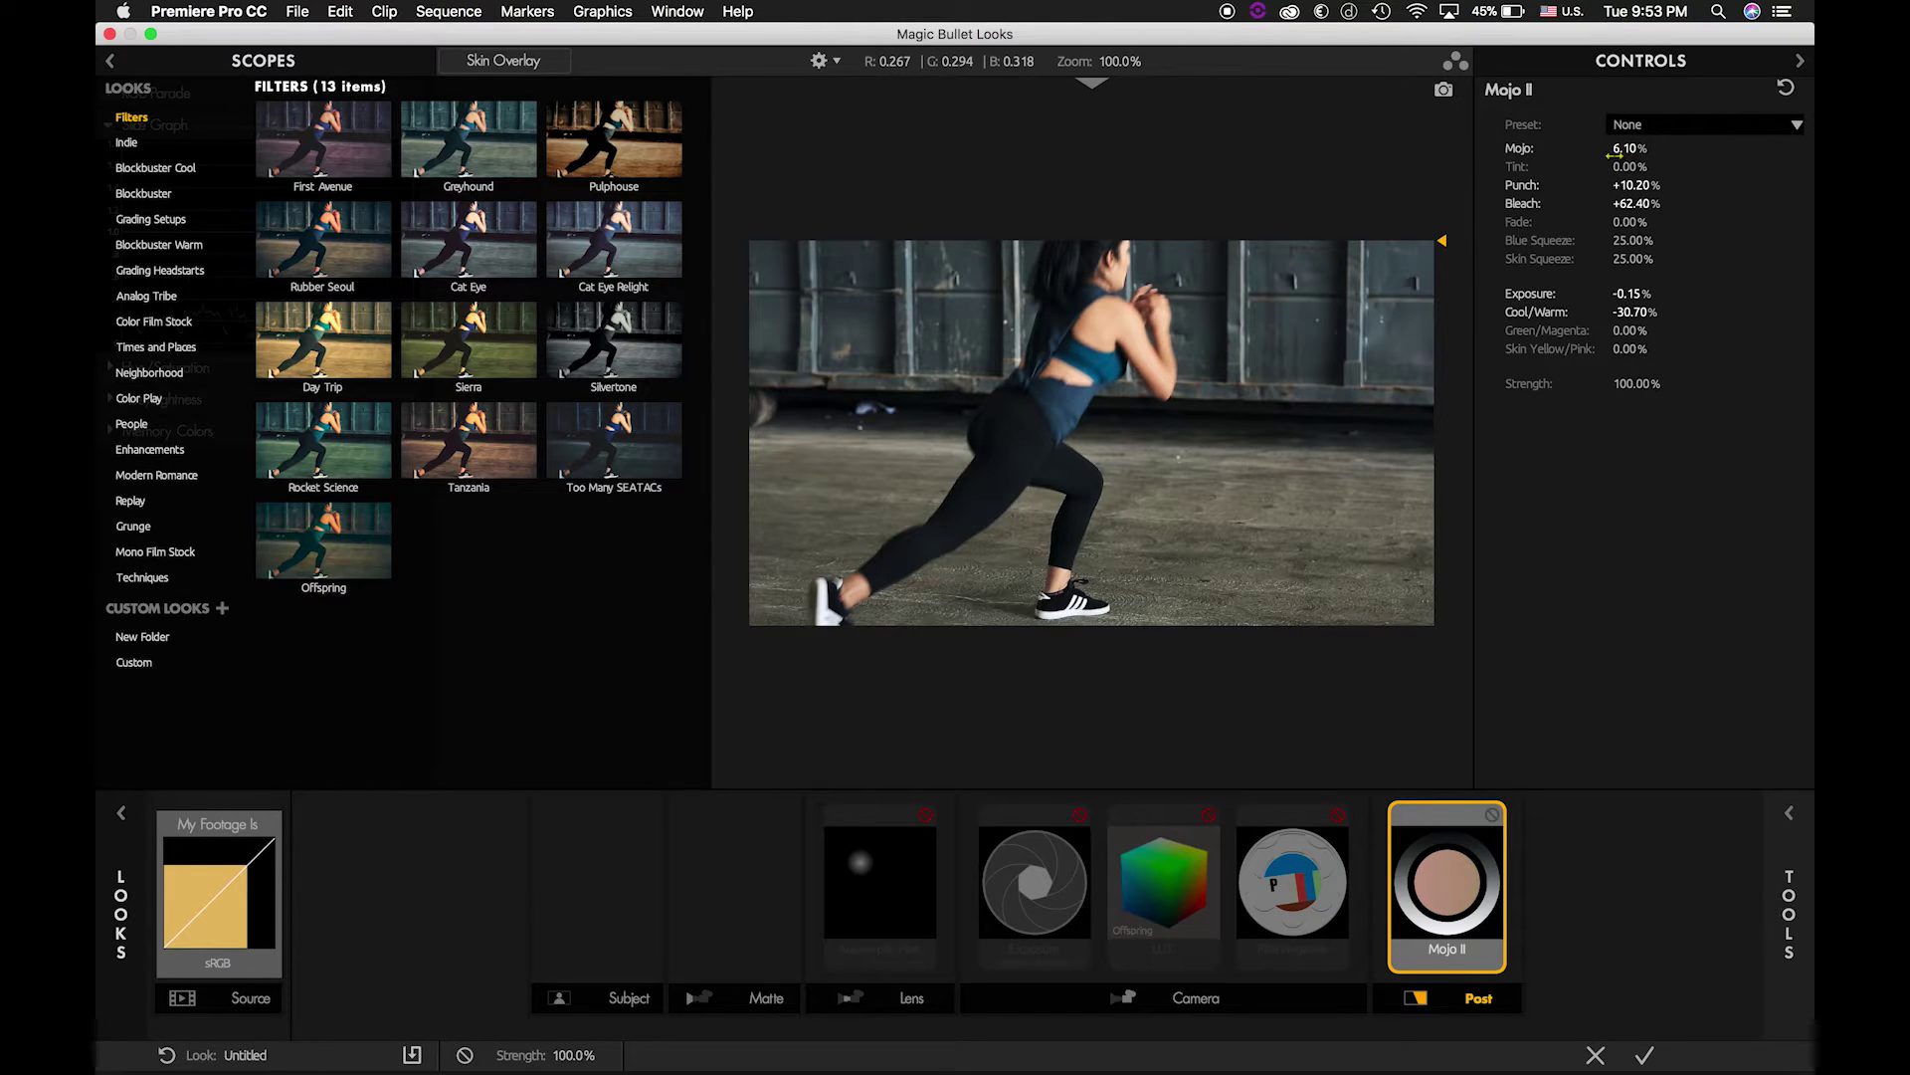
pyautogui.click(1492, 815)
pyautogui.click(1493, 815)
# Step: Re-enable the Offspring LUT, Mojo II and Film Negative tools in the chain
pyautogui.click(1165, 901)
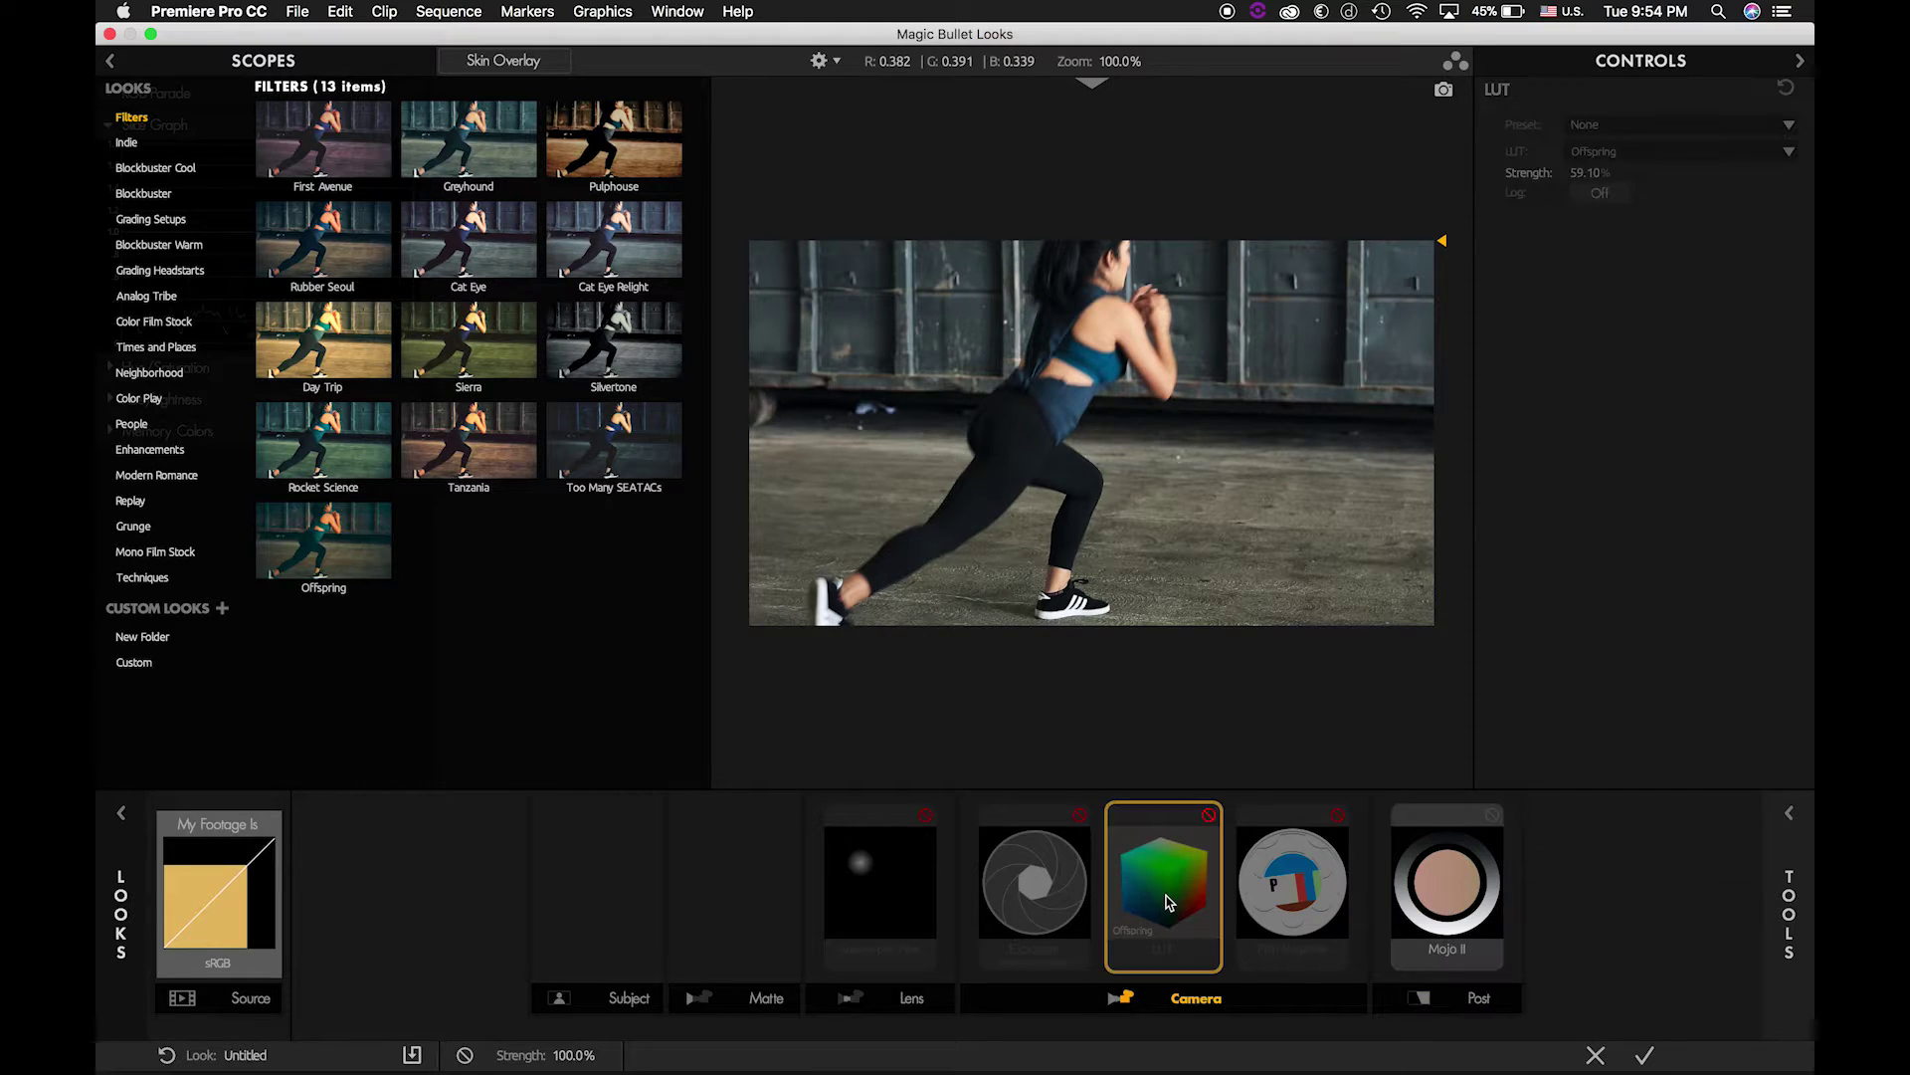
pyautogui.click(1208, 816)
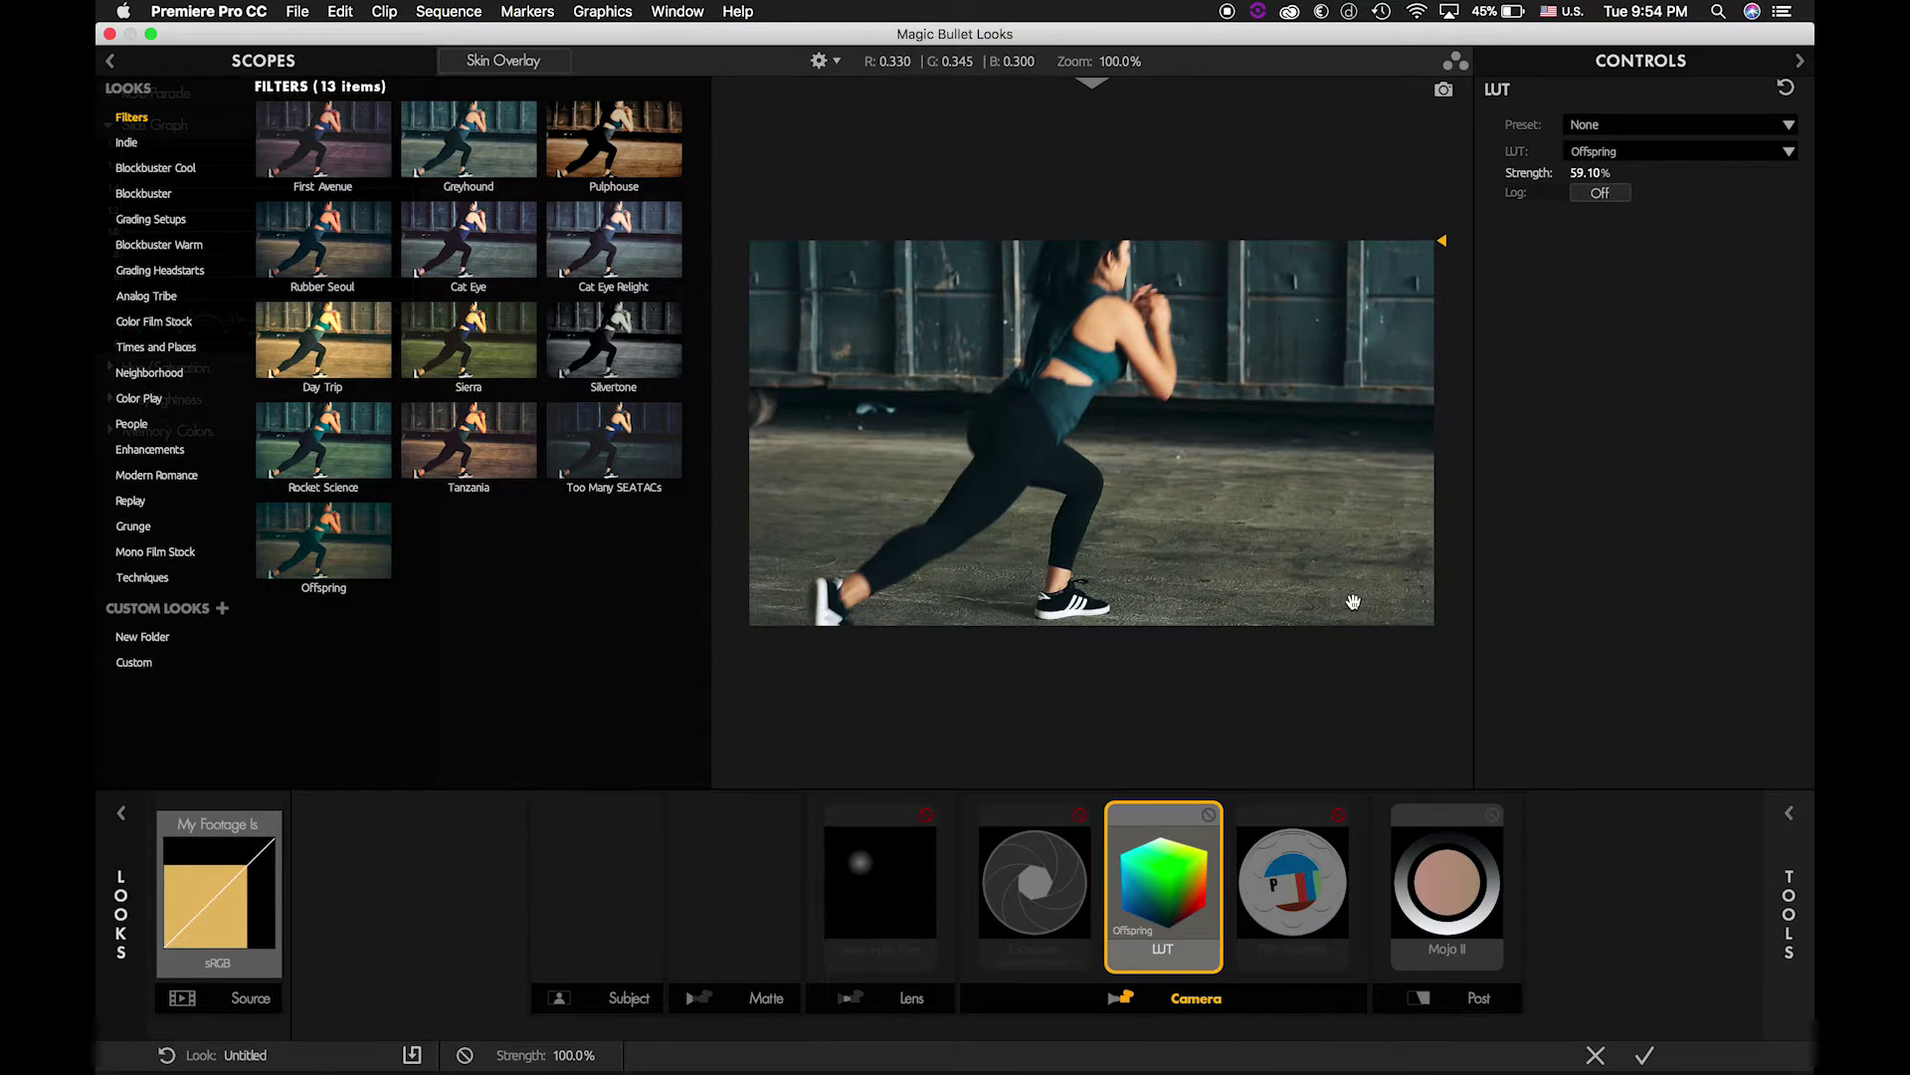
pyautogui.click(1493, 813)
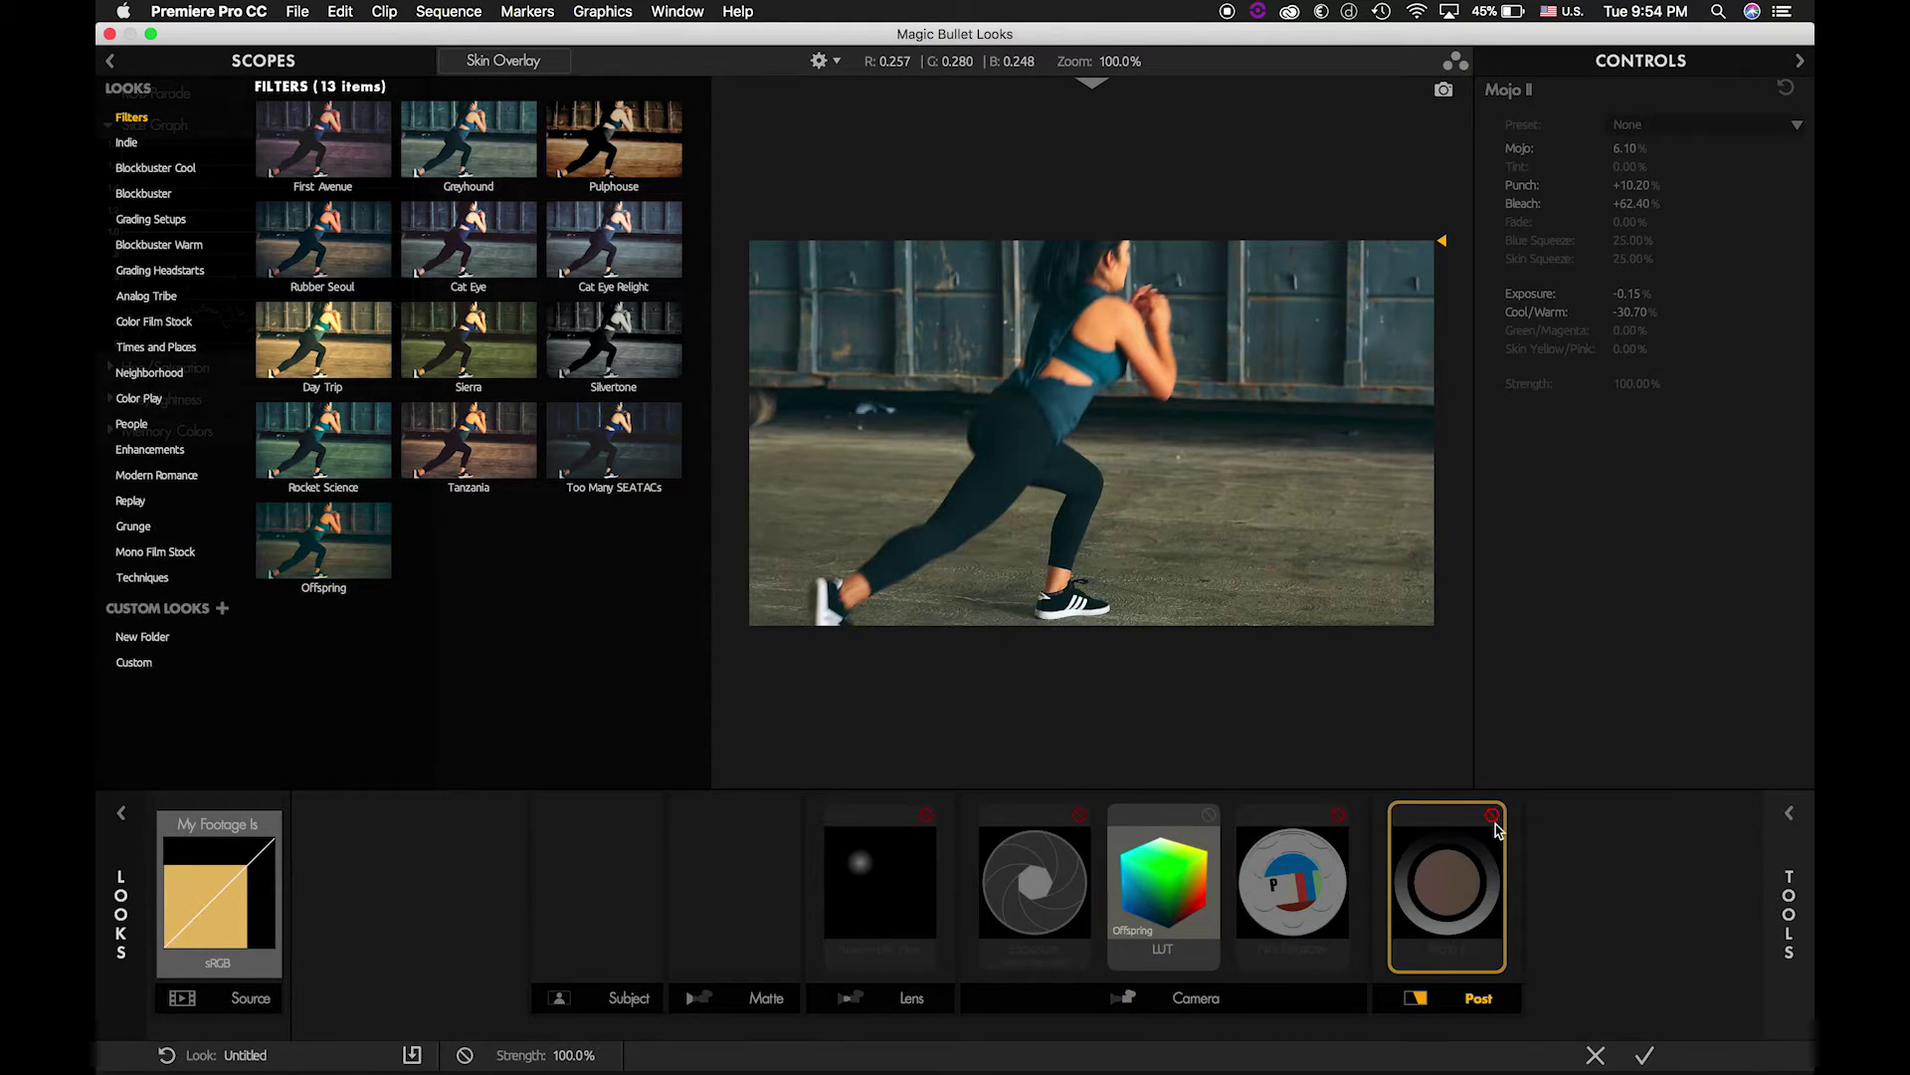
pyautogui.click(1493, 816)
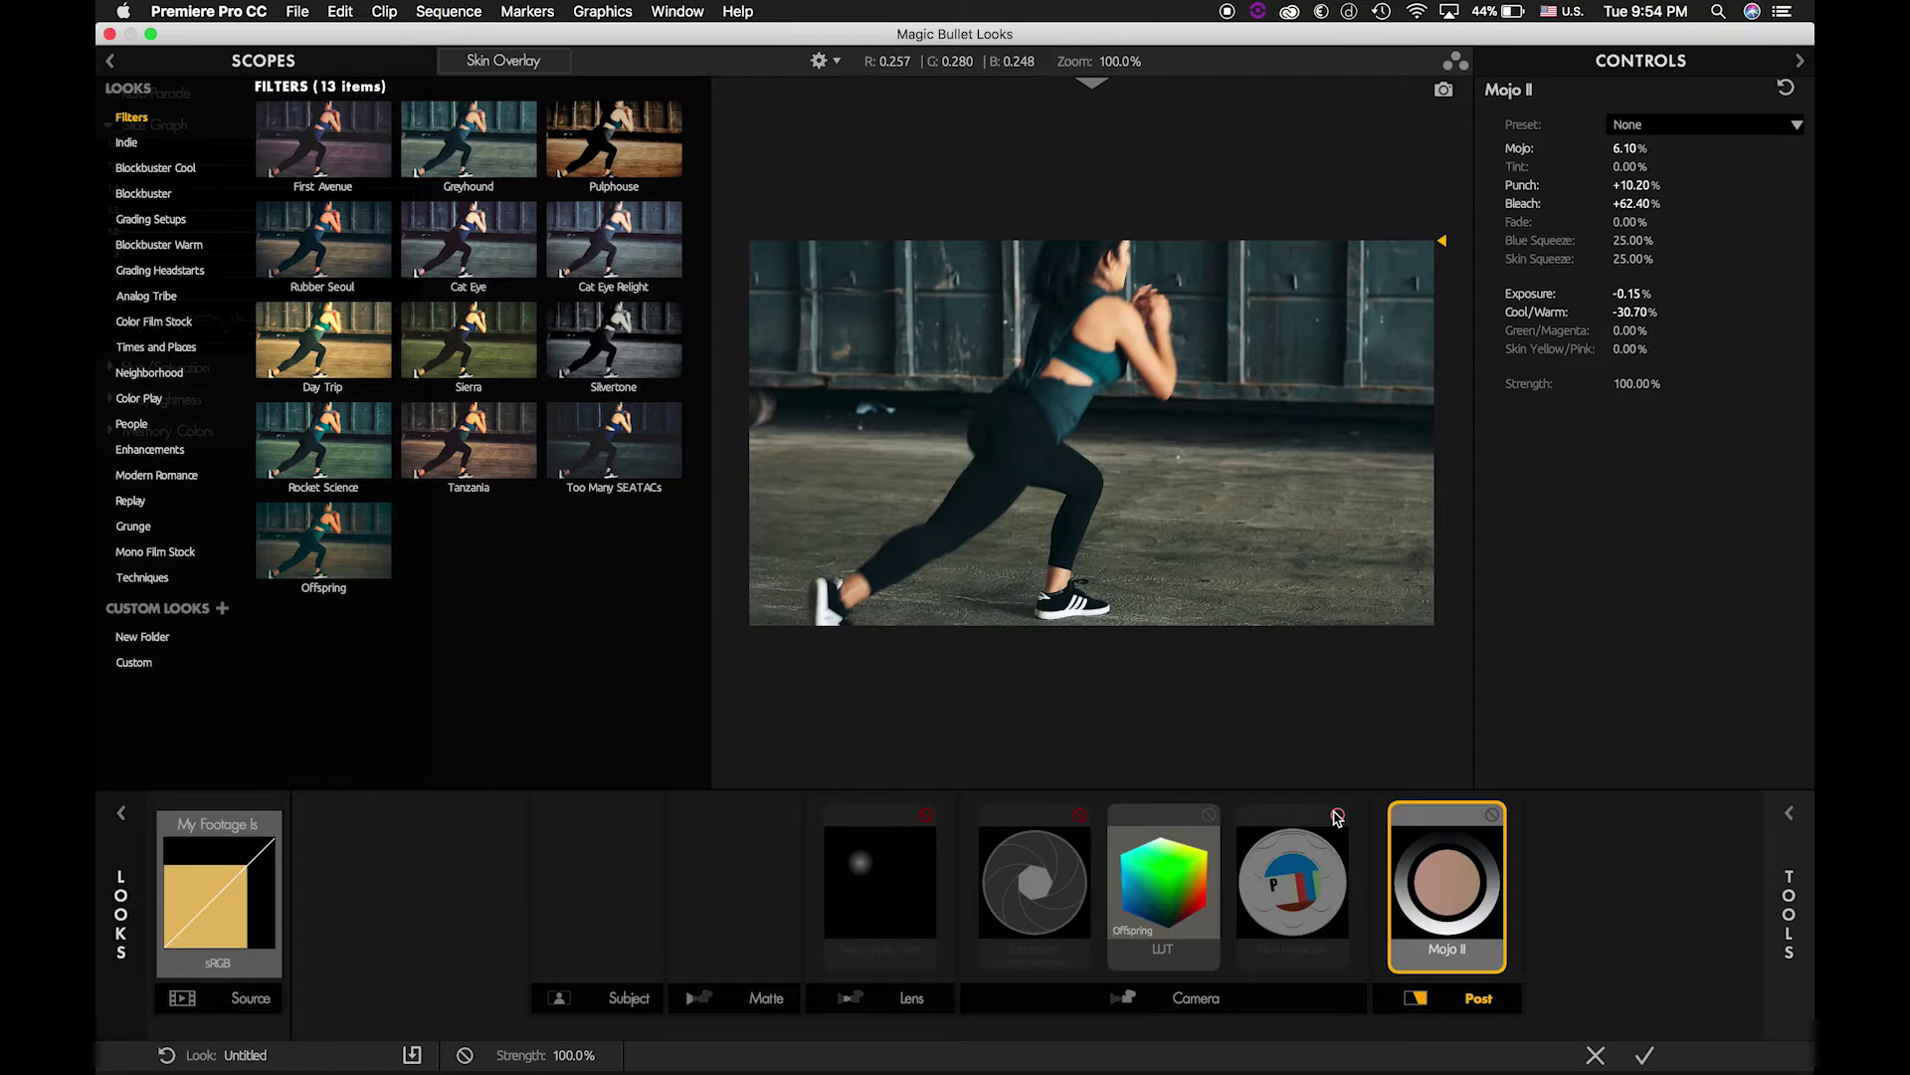
pyautogui.click(1337, 815)
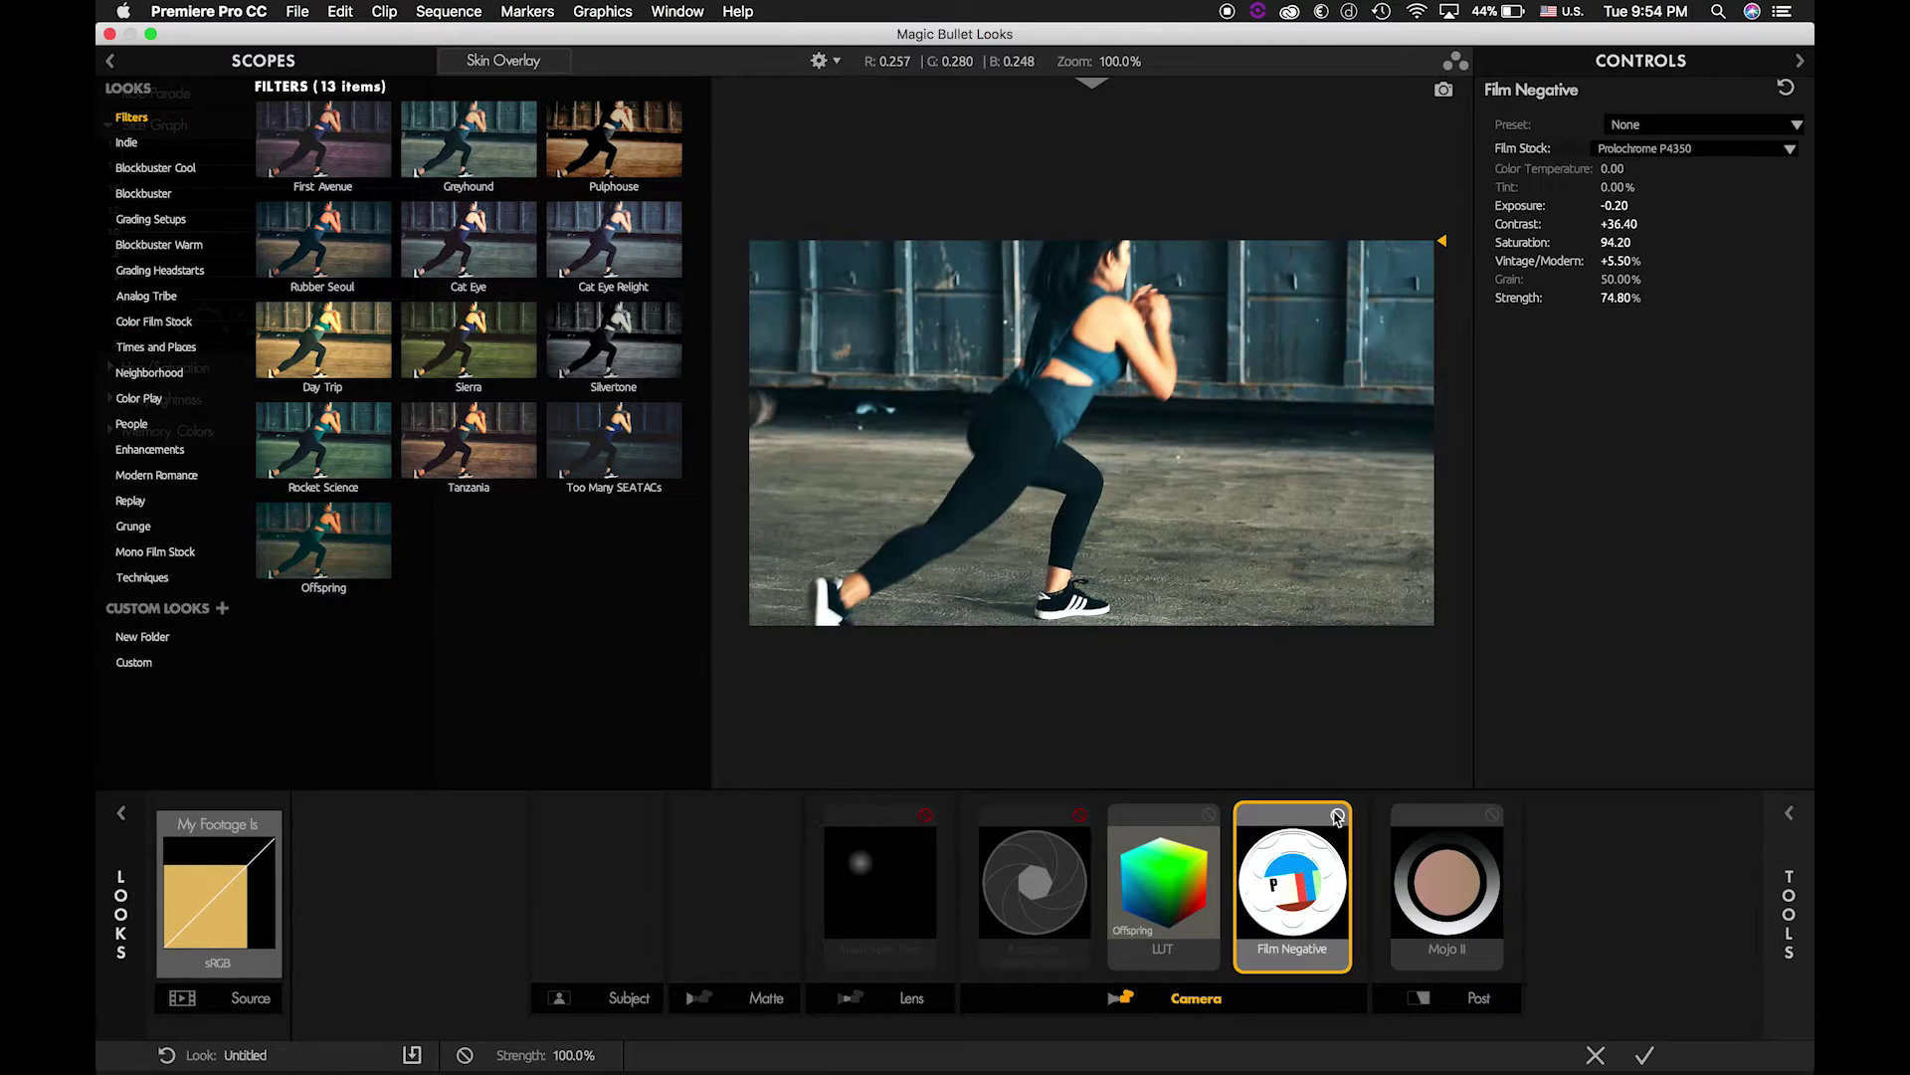
pyautogui.click(1079, 815)
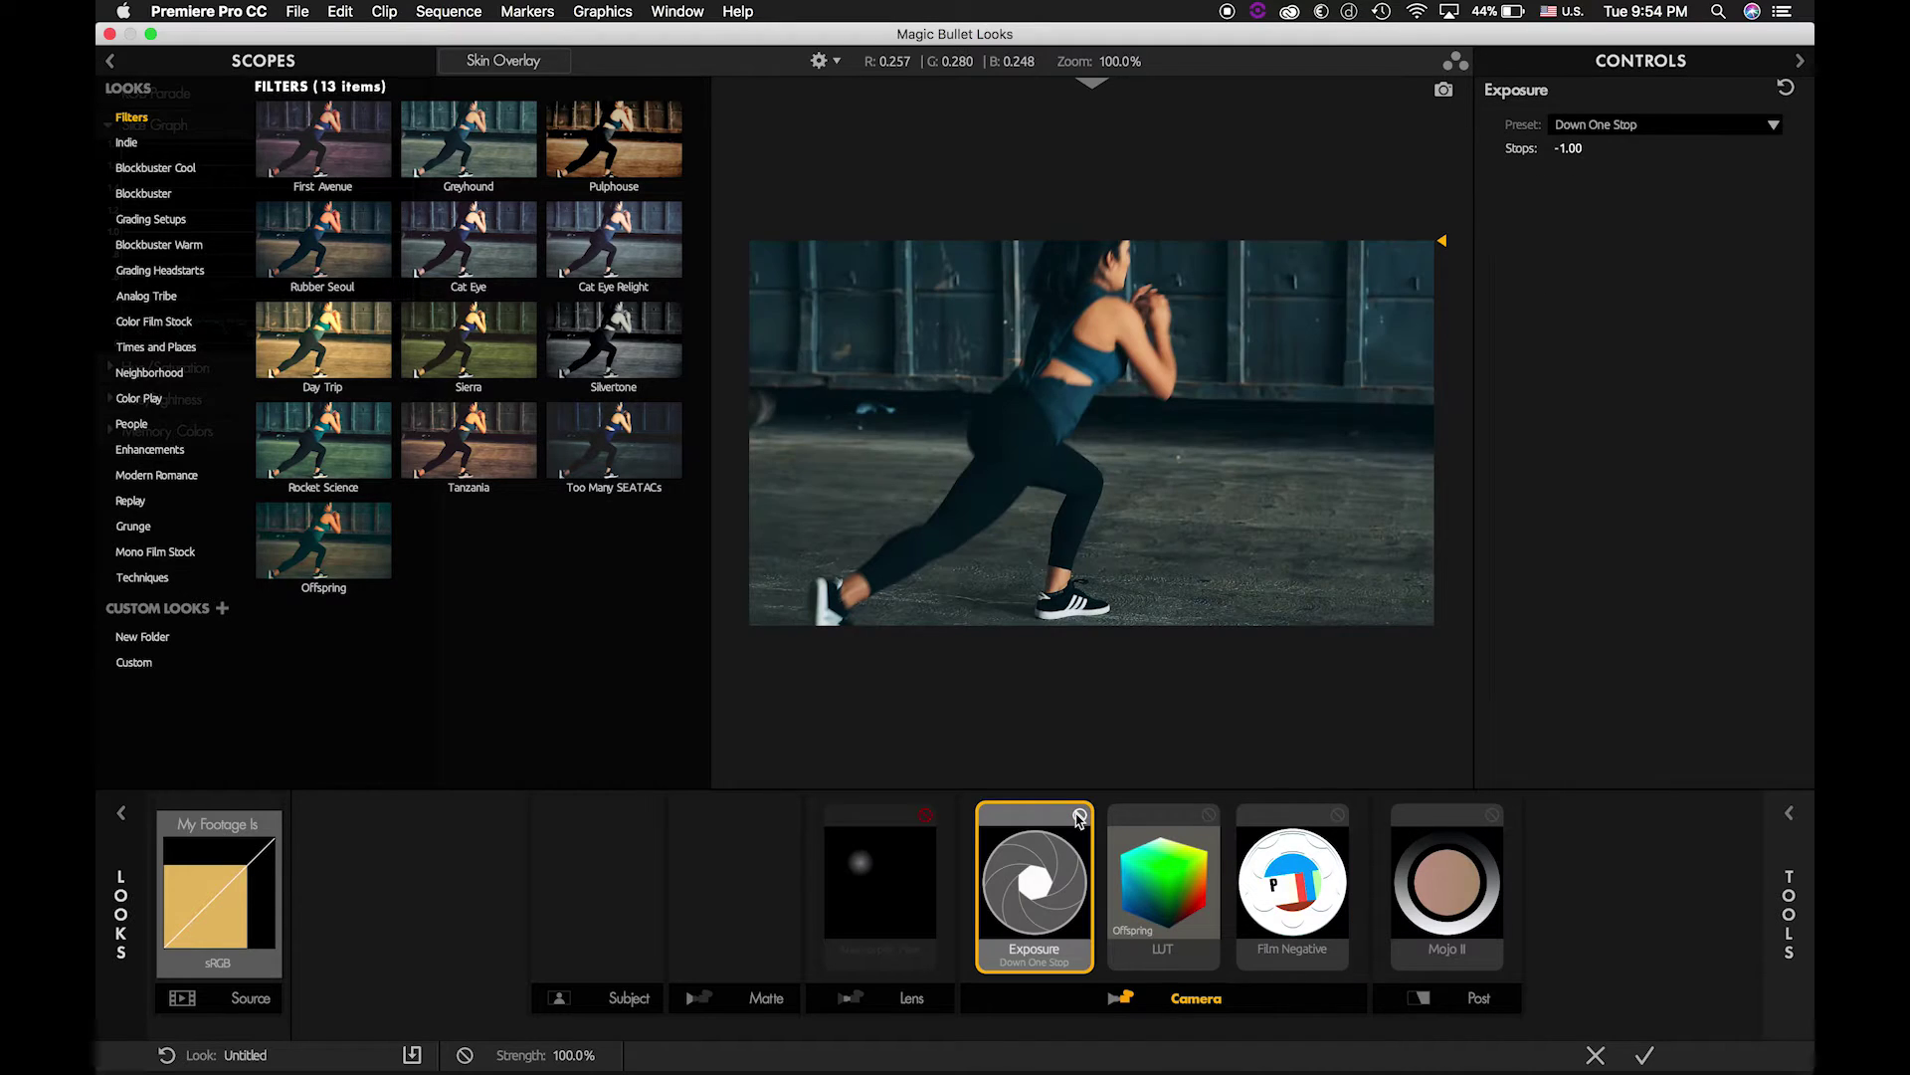
pyautogui.click(1079, 816)
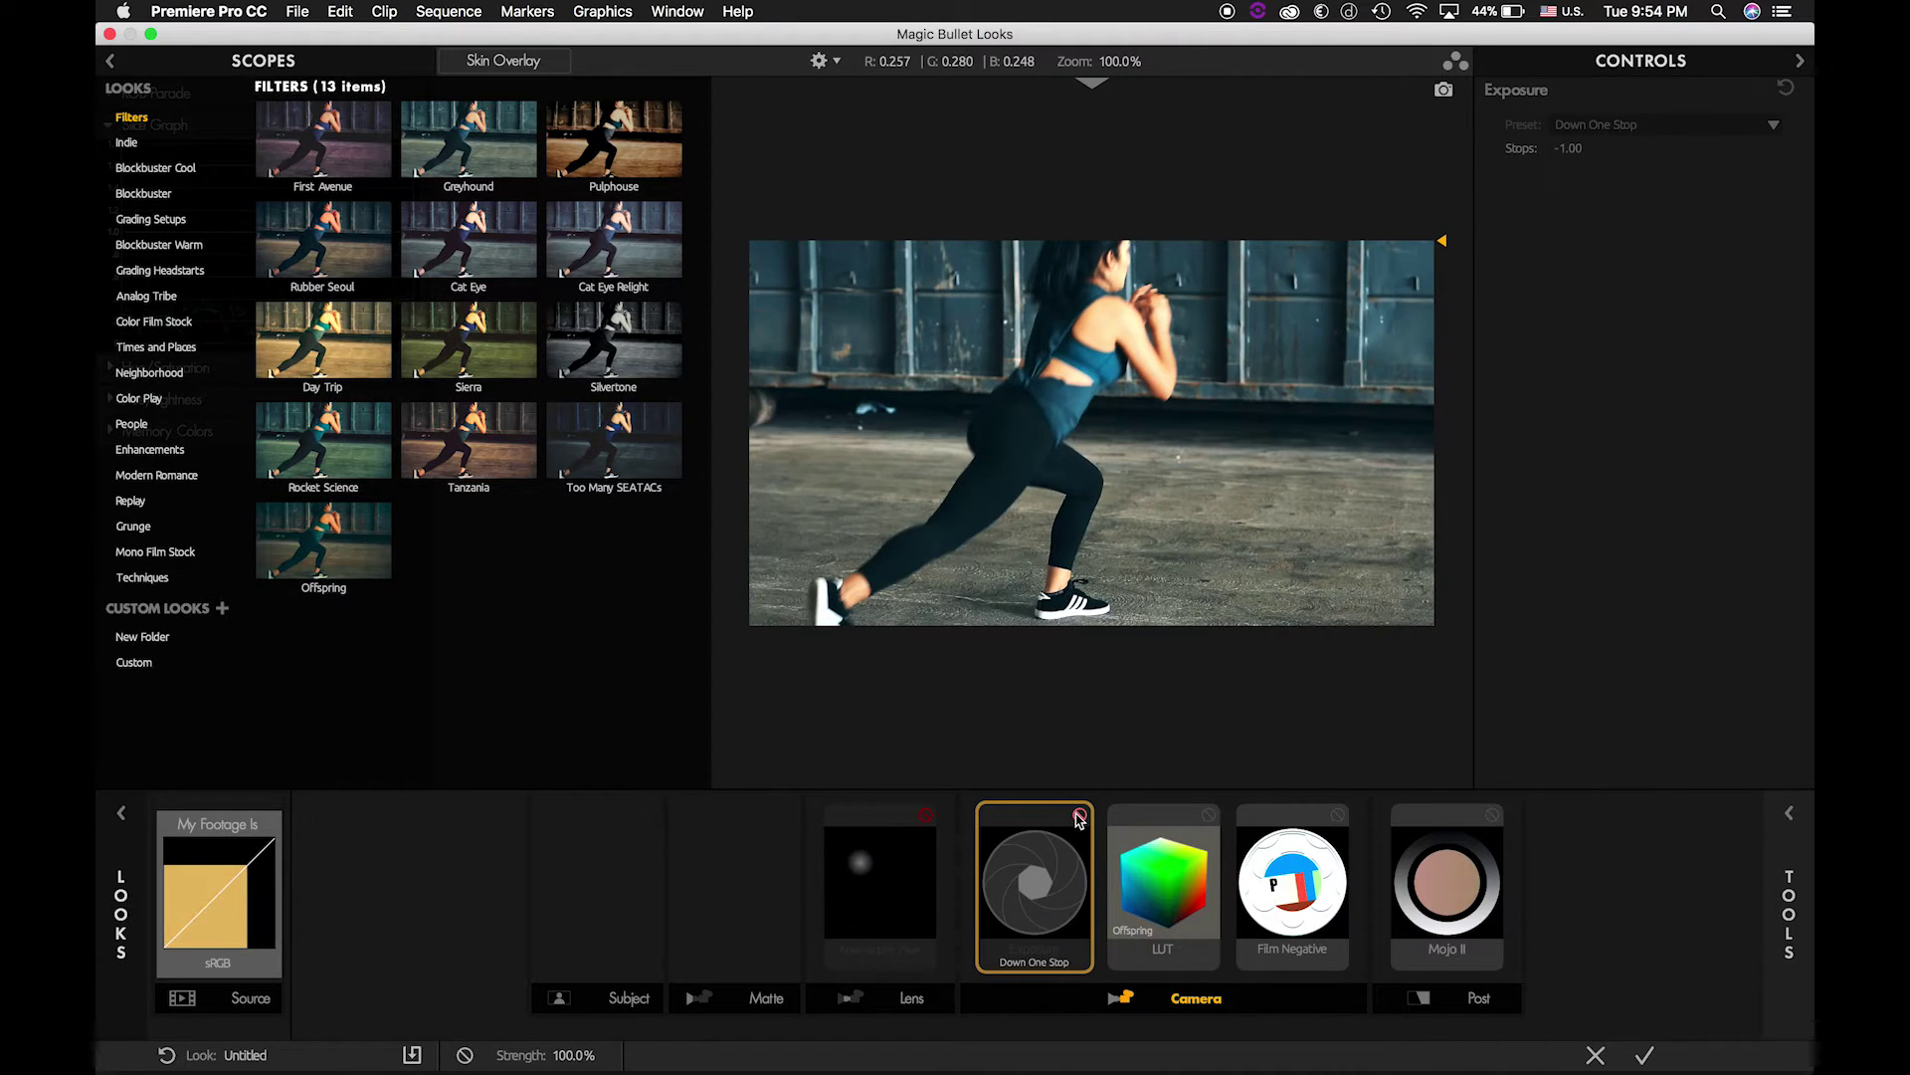
pyautogui.click(1079, 815)
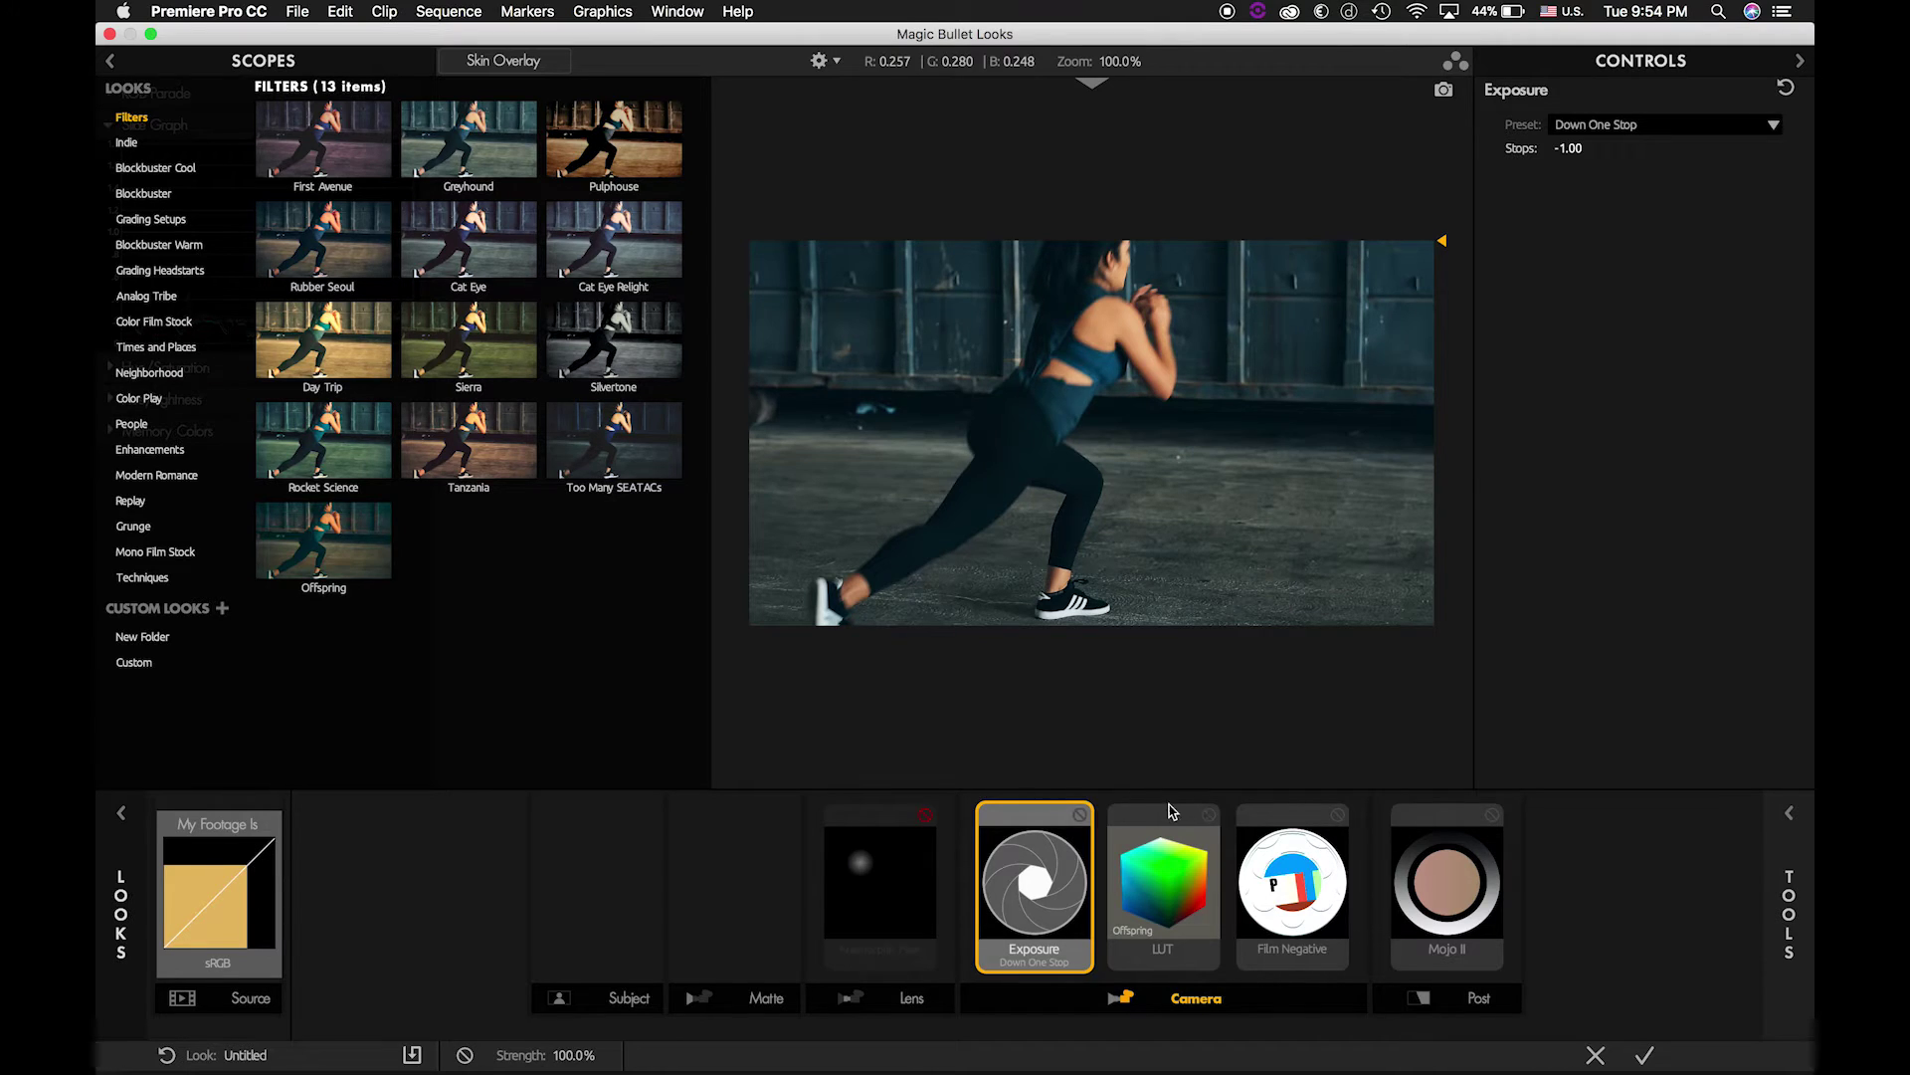
pyautogui.click(1208, 814)
pyautogui.click(1338, 815)
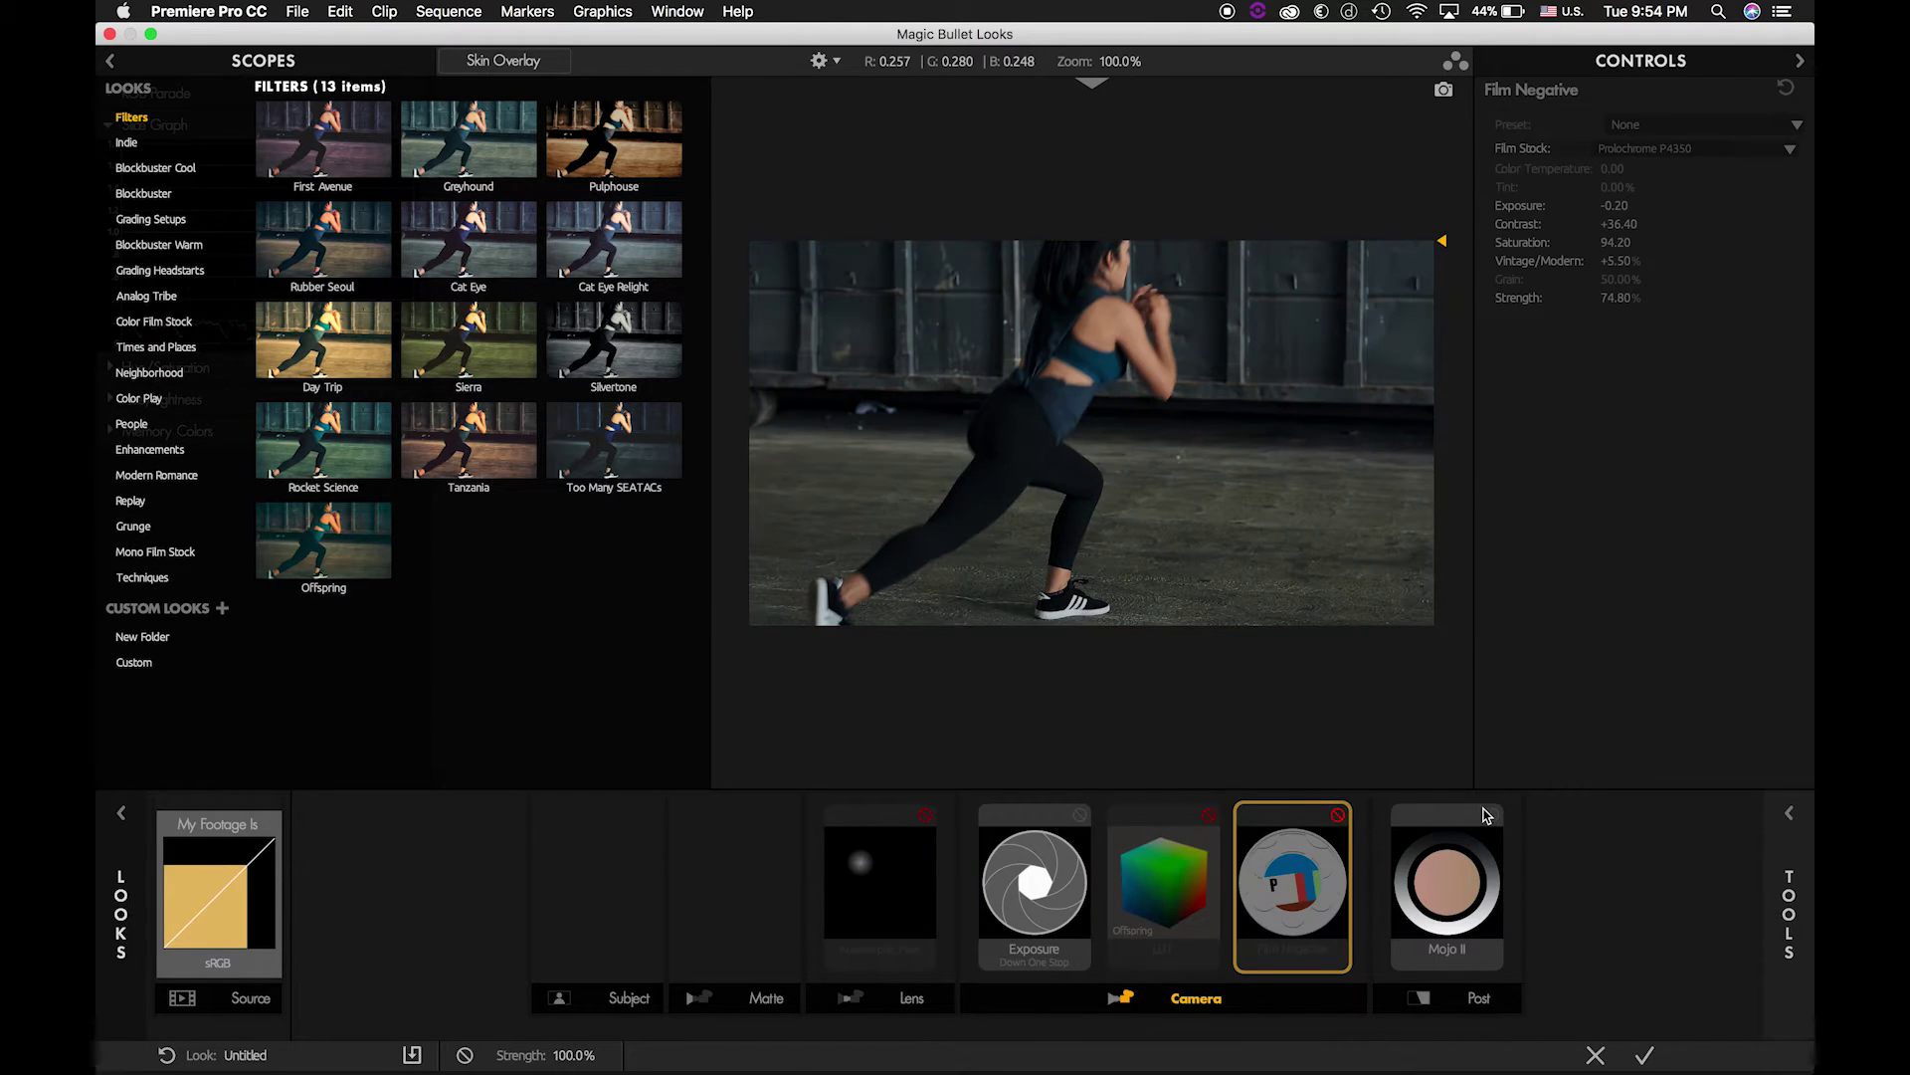
pyautogui.click(1492, 814)
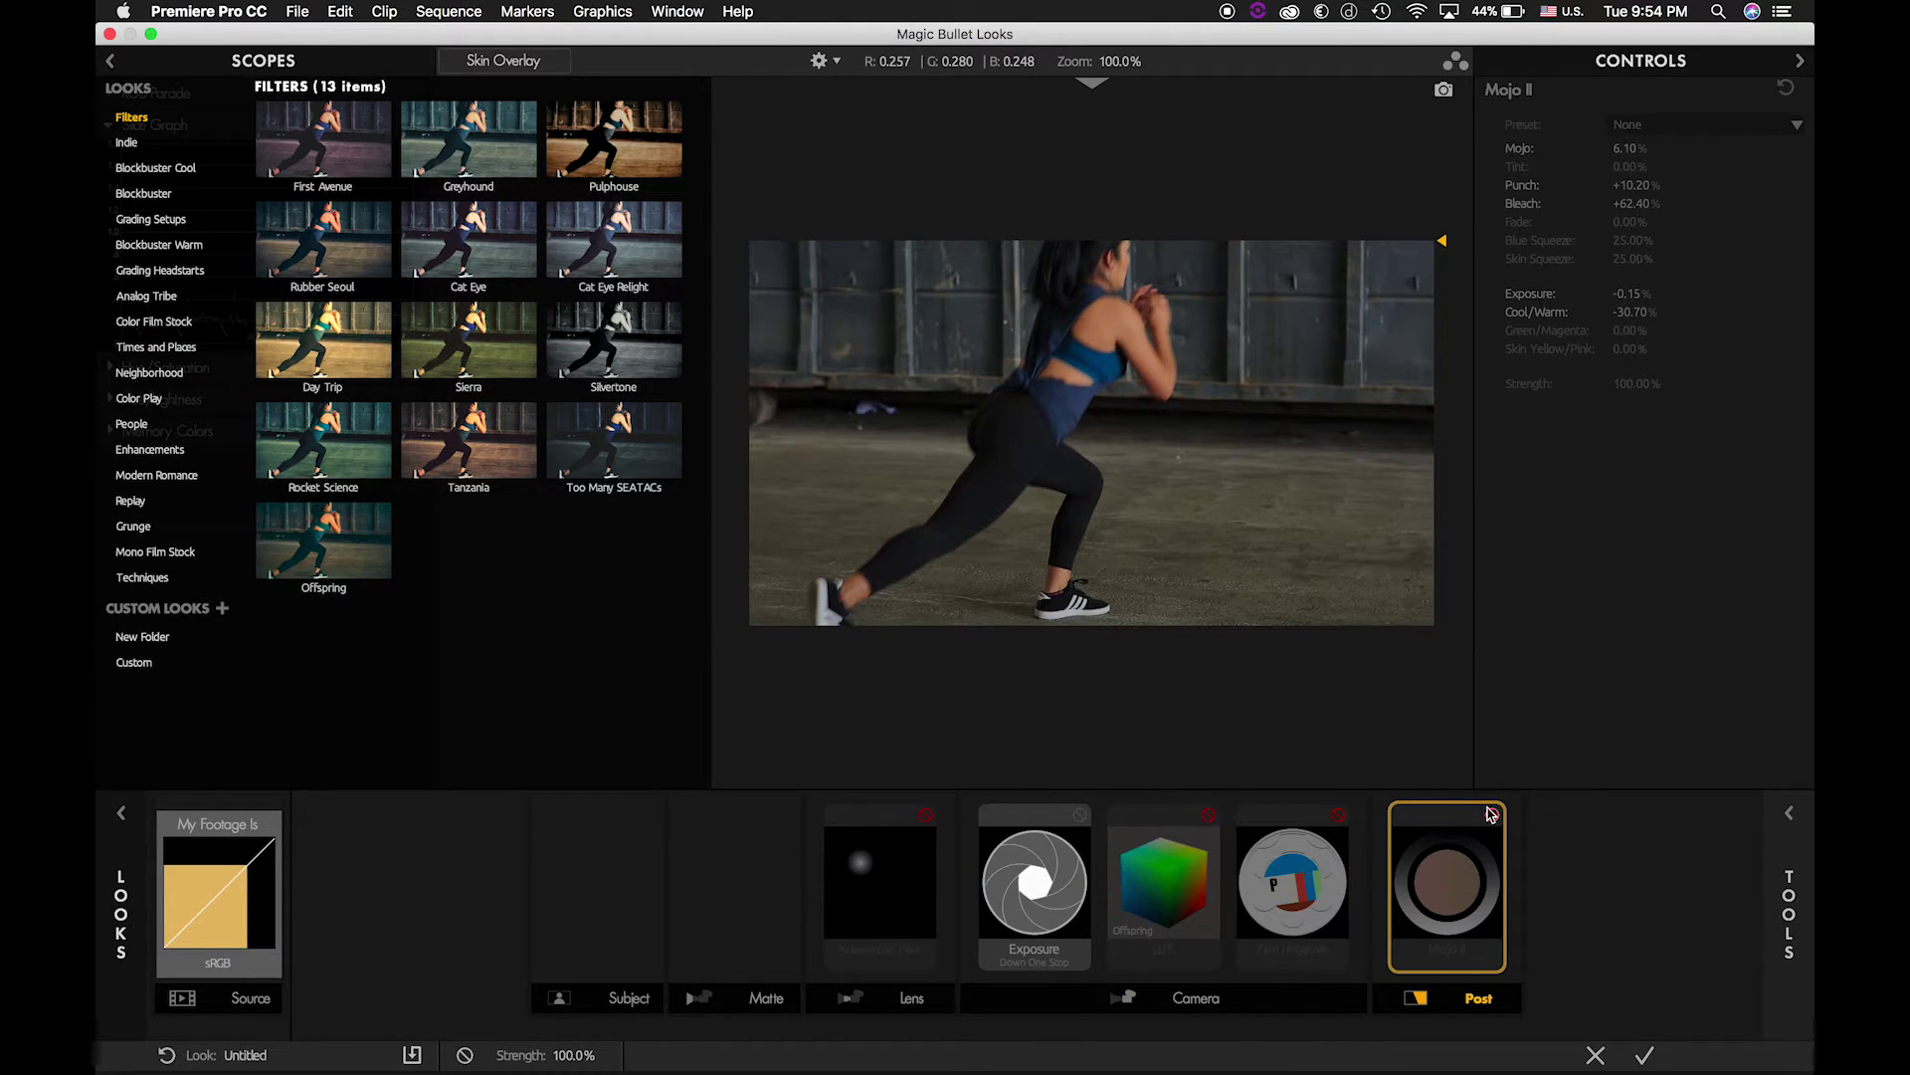
pyautogui.click(1491, 815)
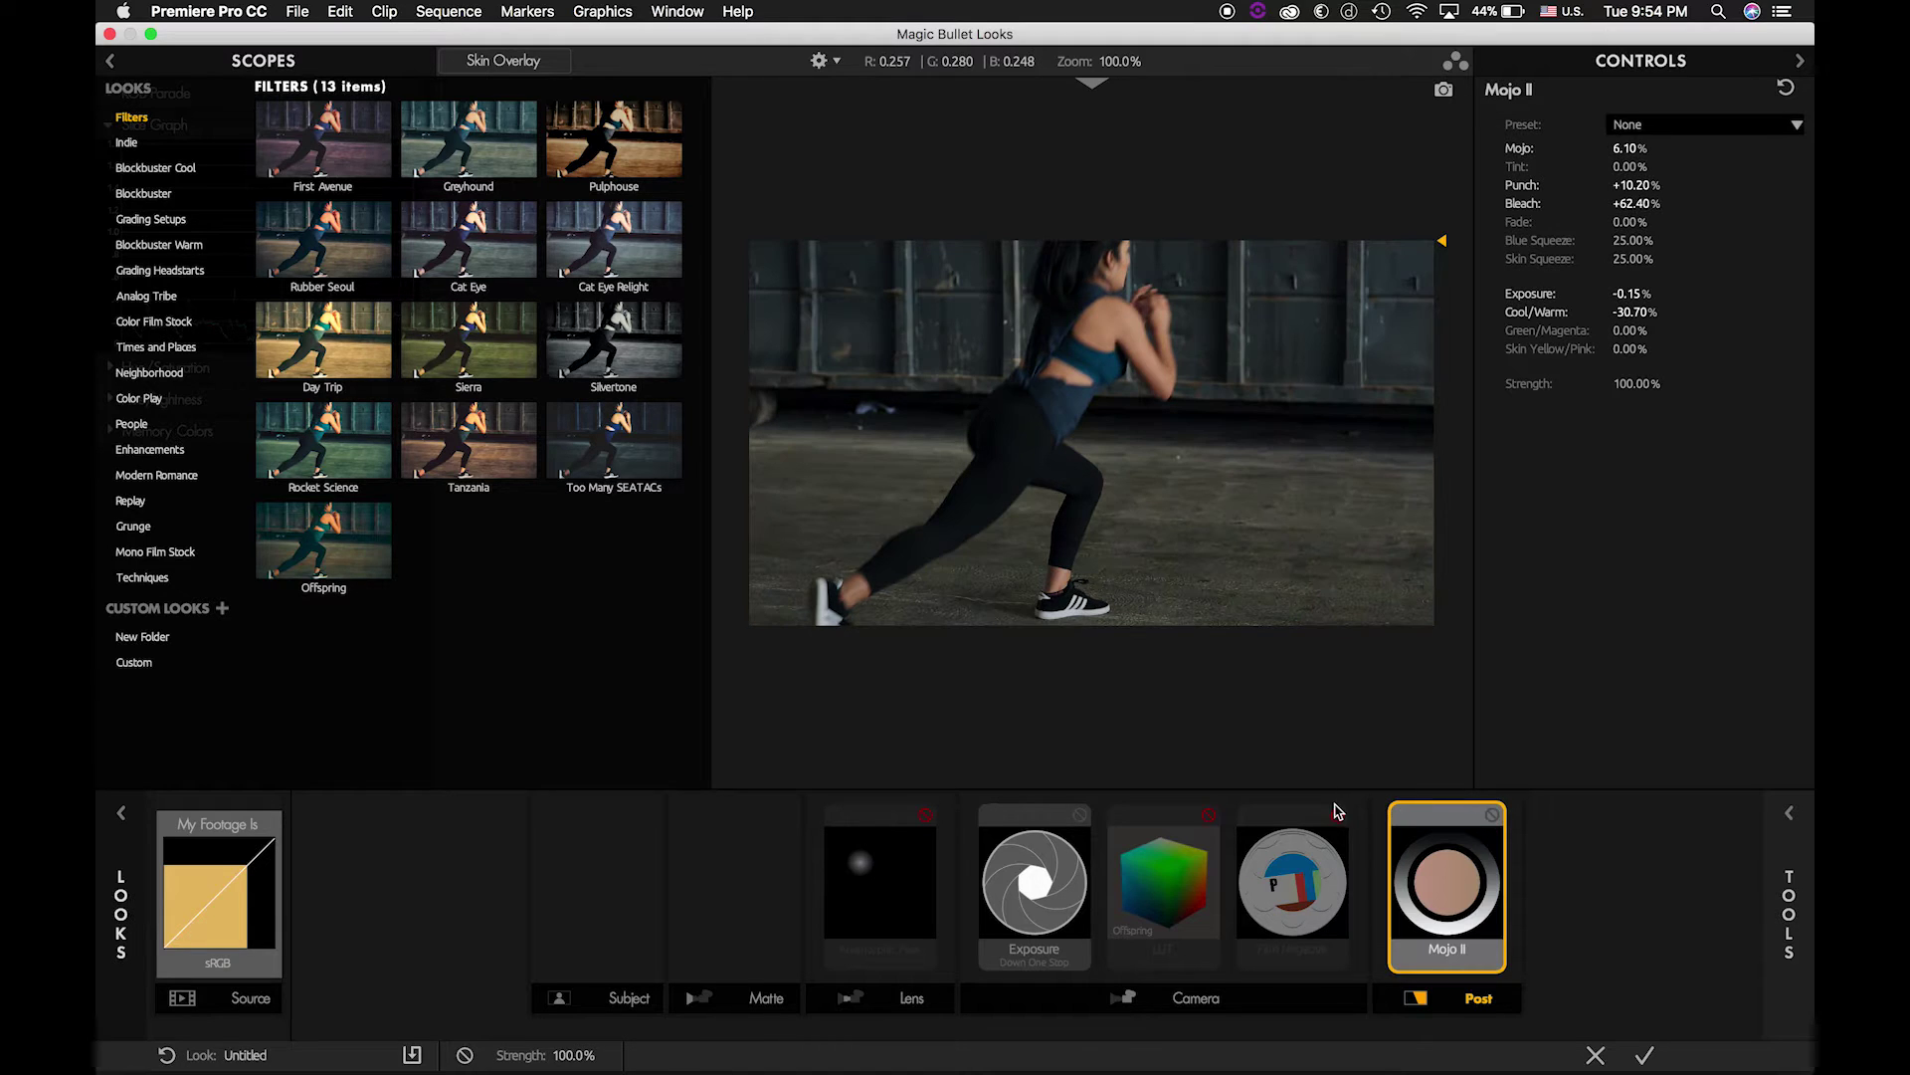
pyautogui.click(1338, 815)
pyautogui.click(1209, 815)
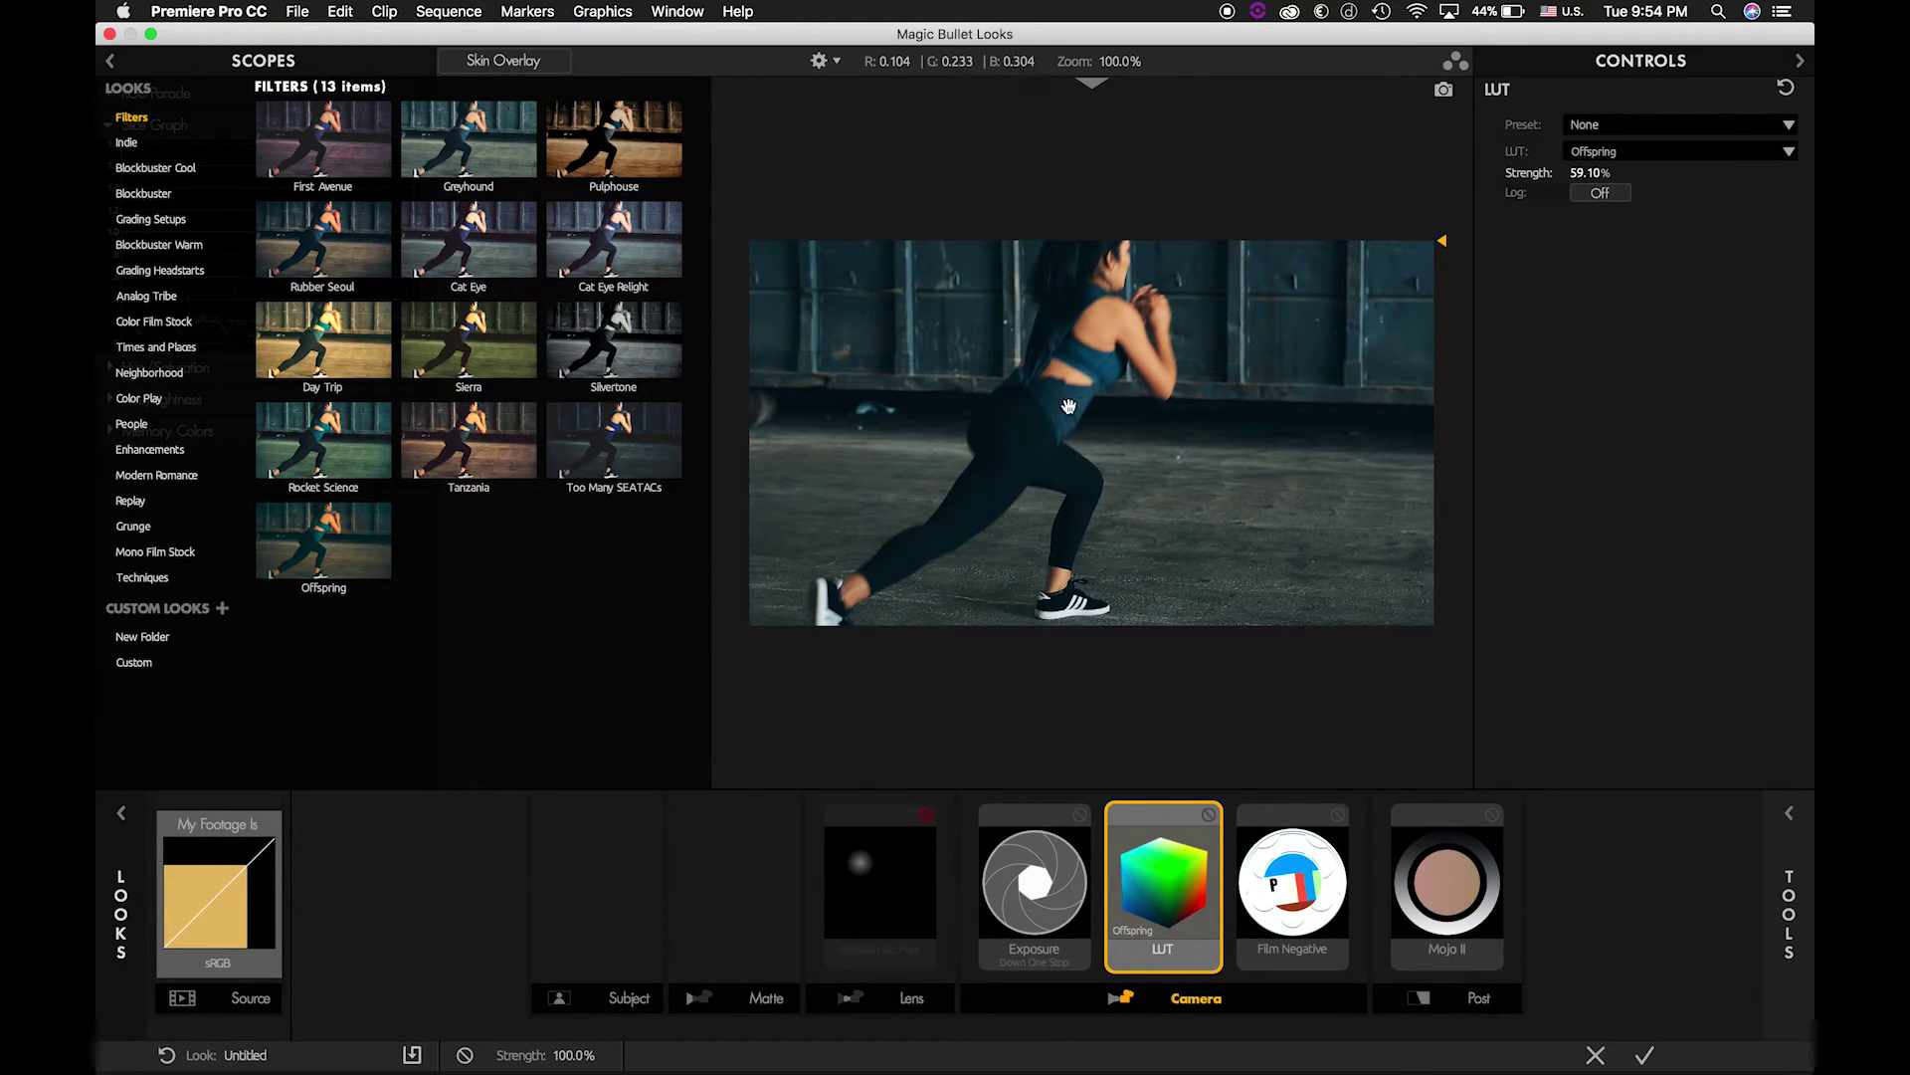
# Step: Add an Anamorphic Flare lens effect and compare it off and on, leaving it enabled
pyautogui.click(925, 818)
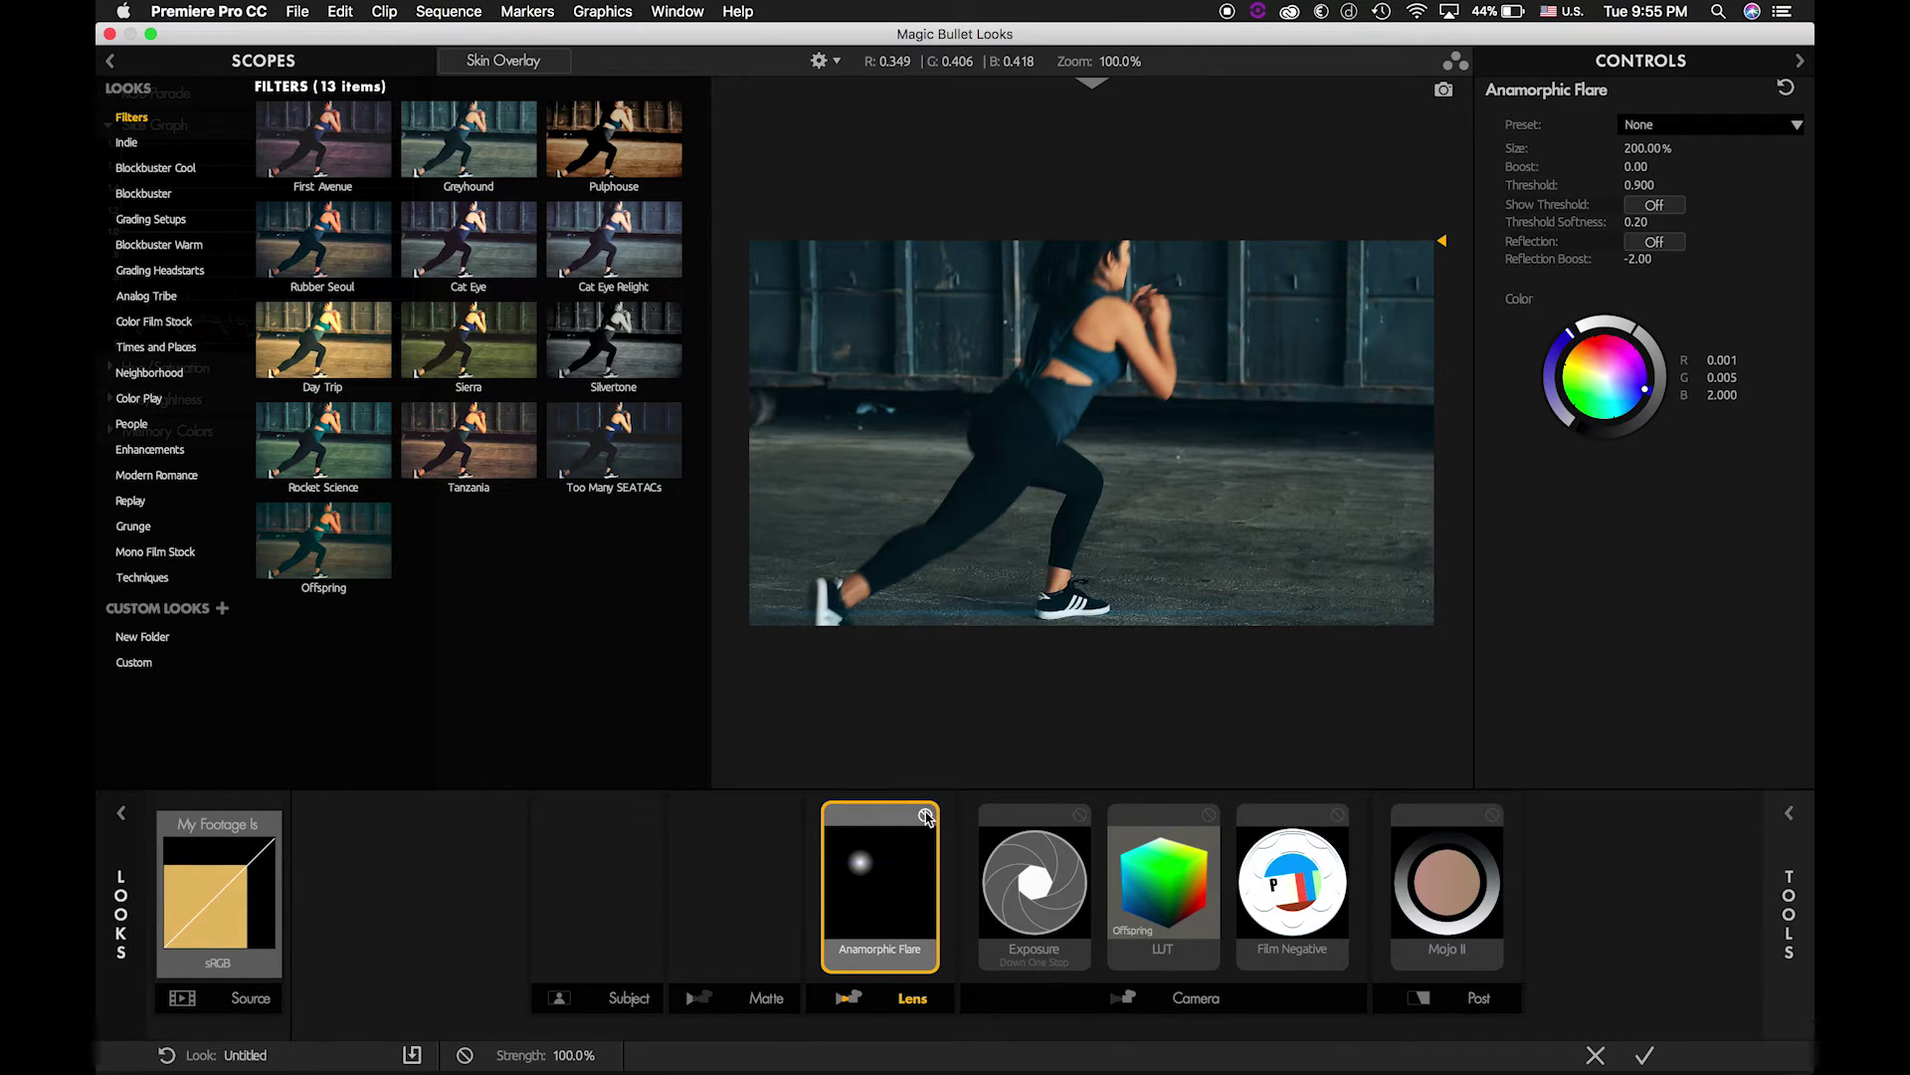
pyautogui.click(926, 816)
pyautogui.click(925, 817)
# Step: Apply the look, collapse the first Looks effect, and edit the second Looks effect in Magic Bullet Looks
pyautogui.click(1646, 1056)
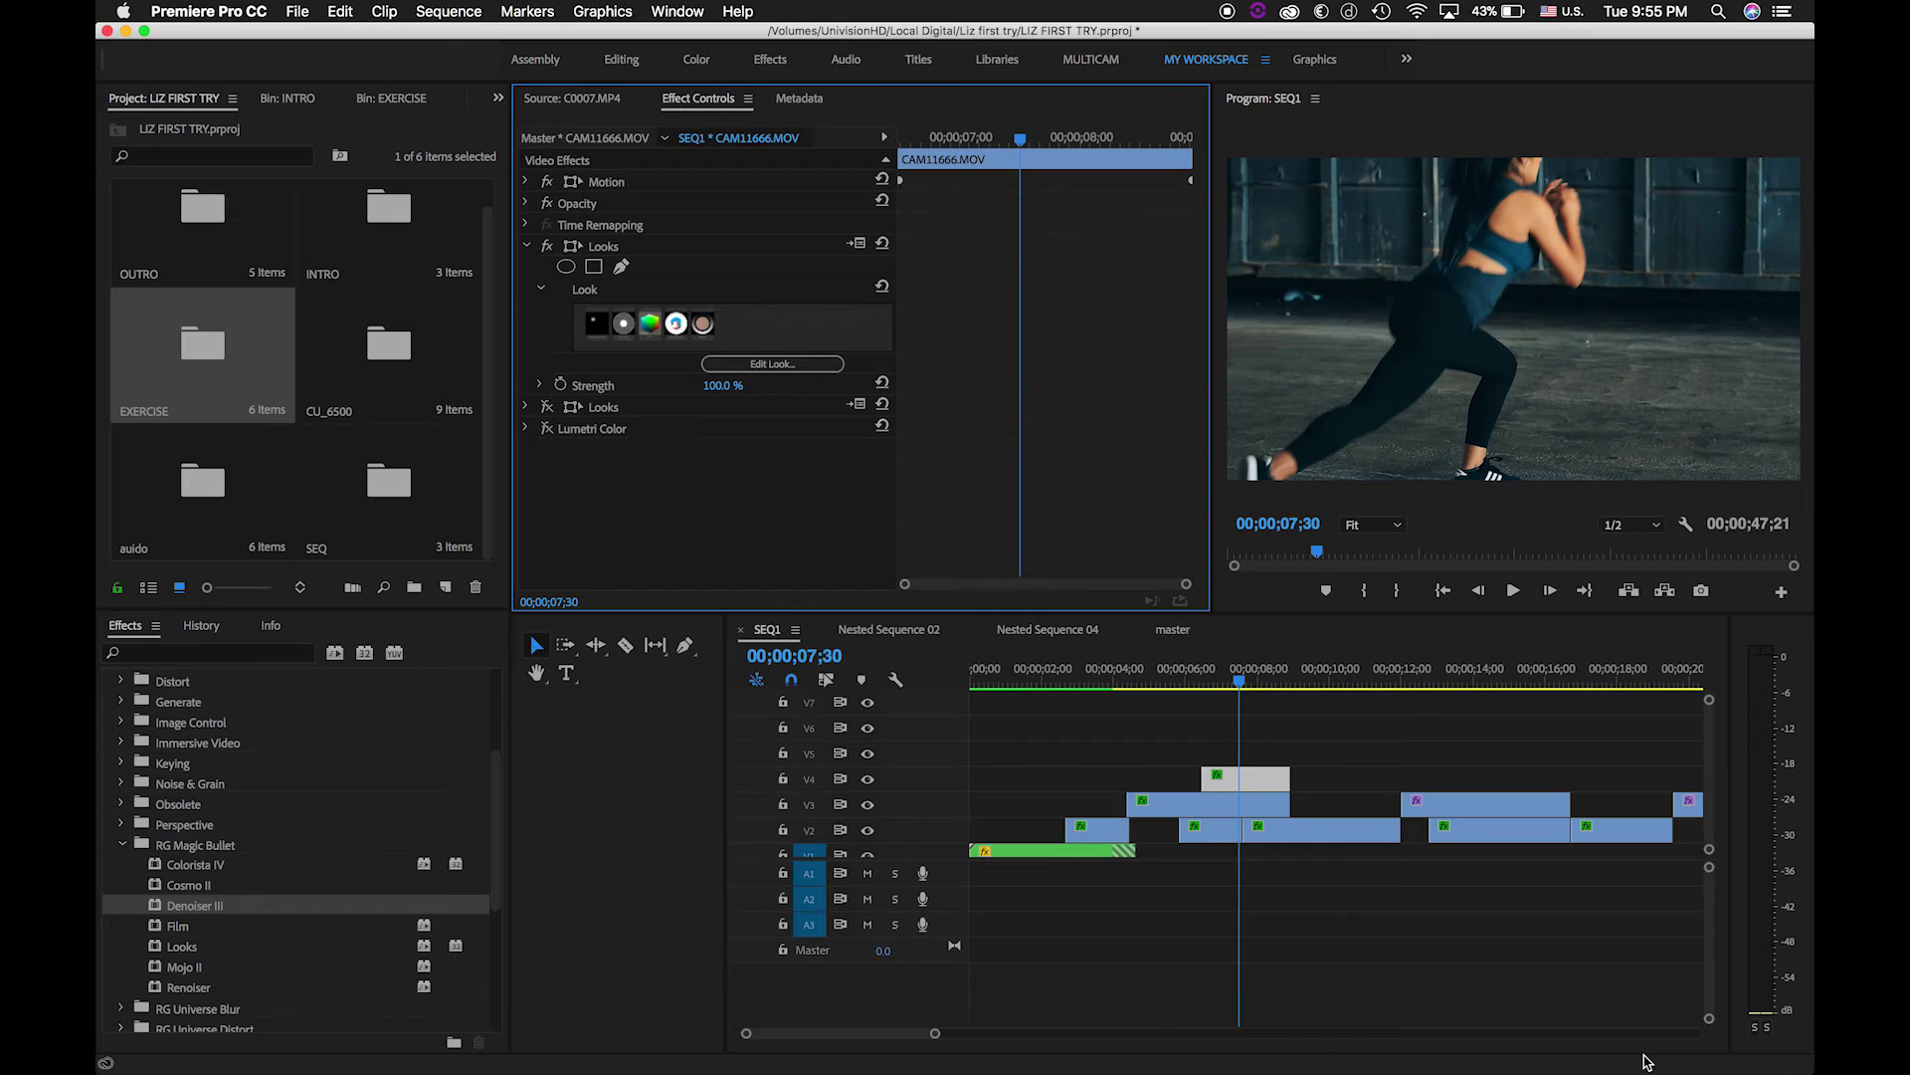
pyautogui.click(526, 246)
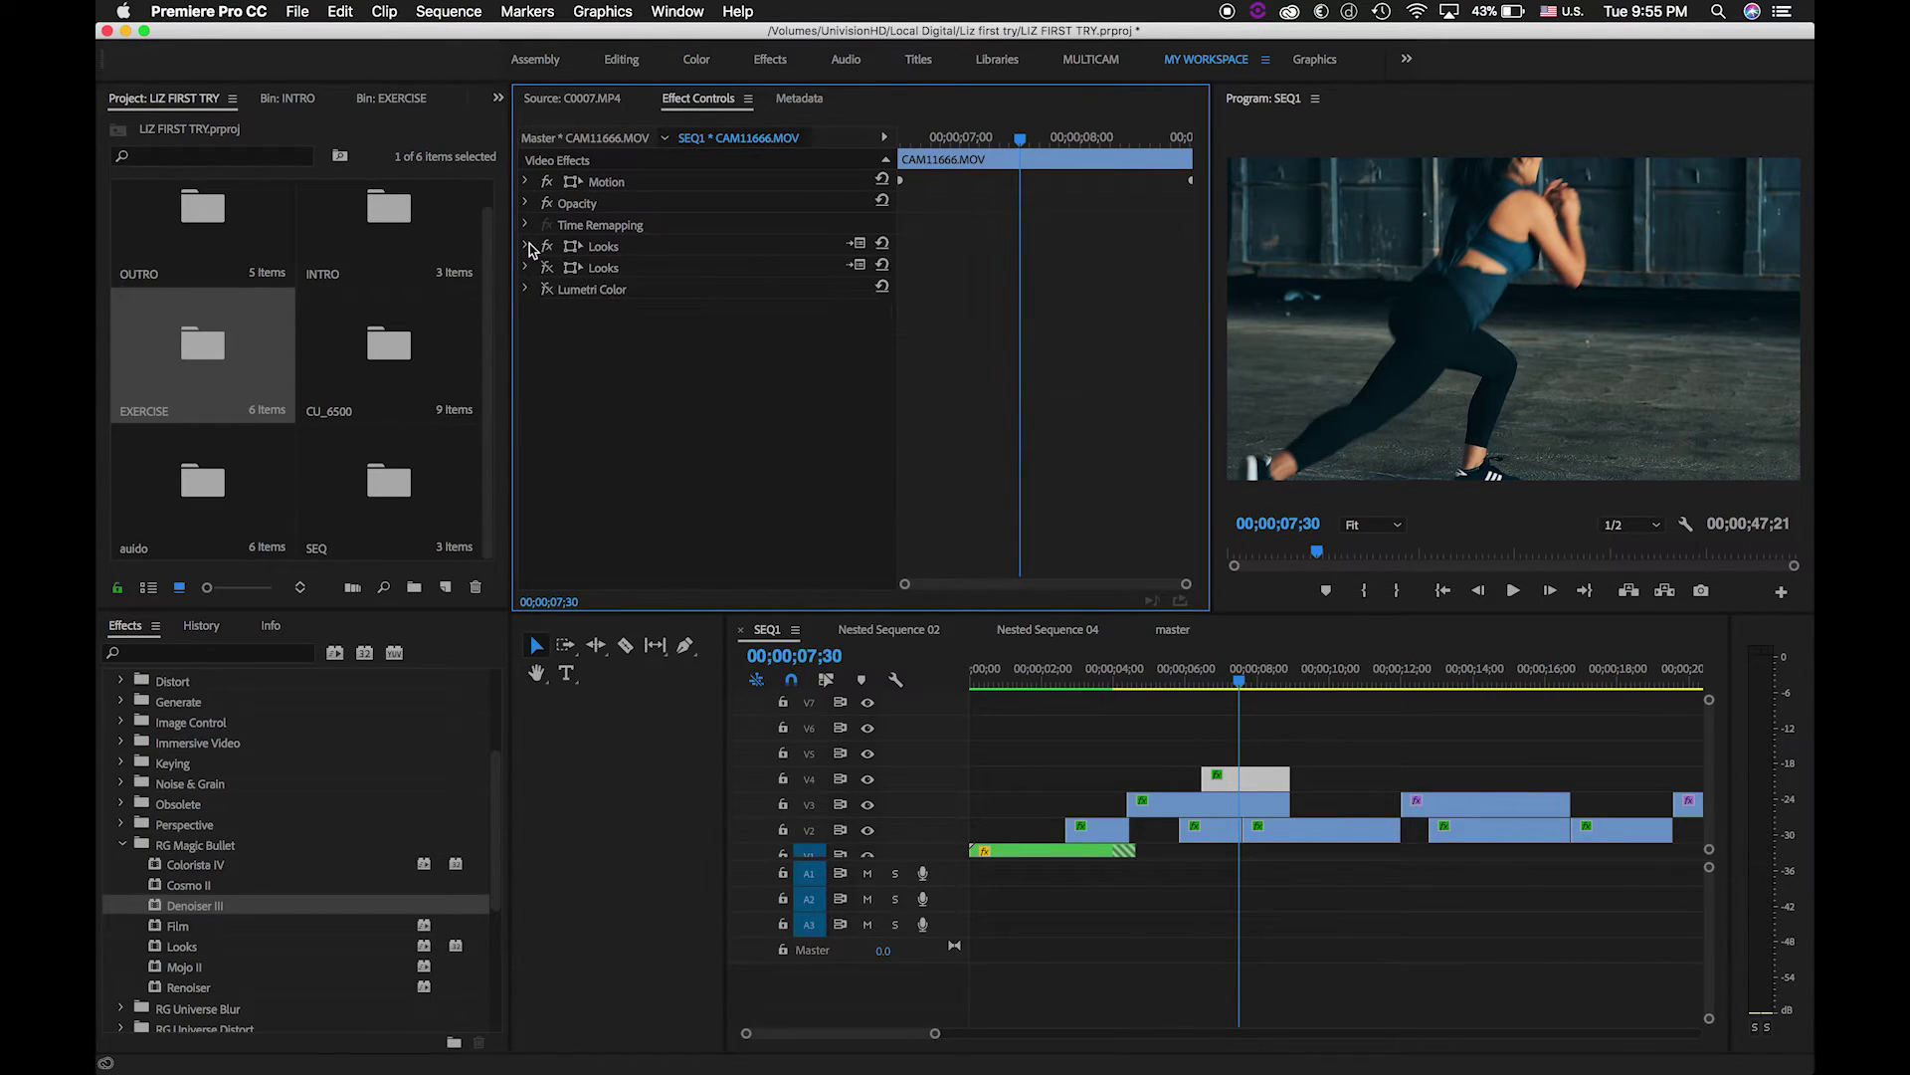
pyautogui.click(546, 268)
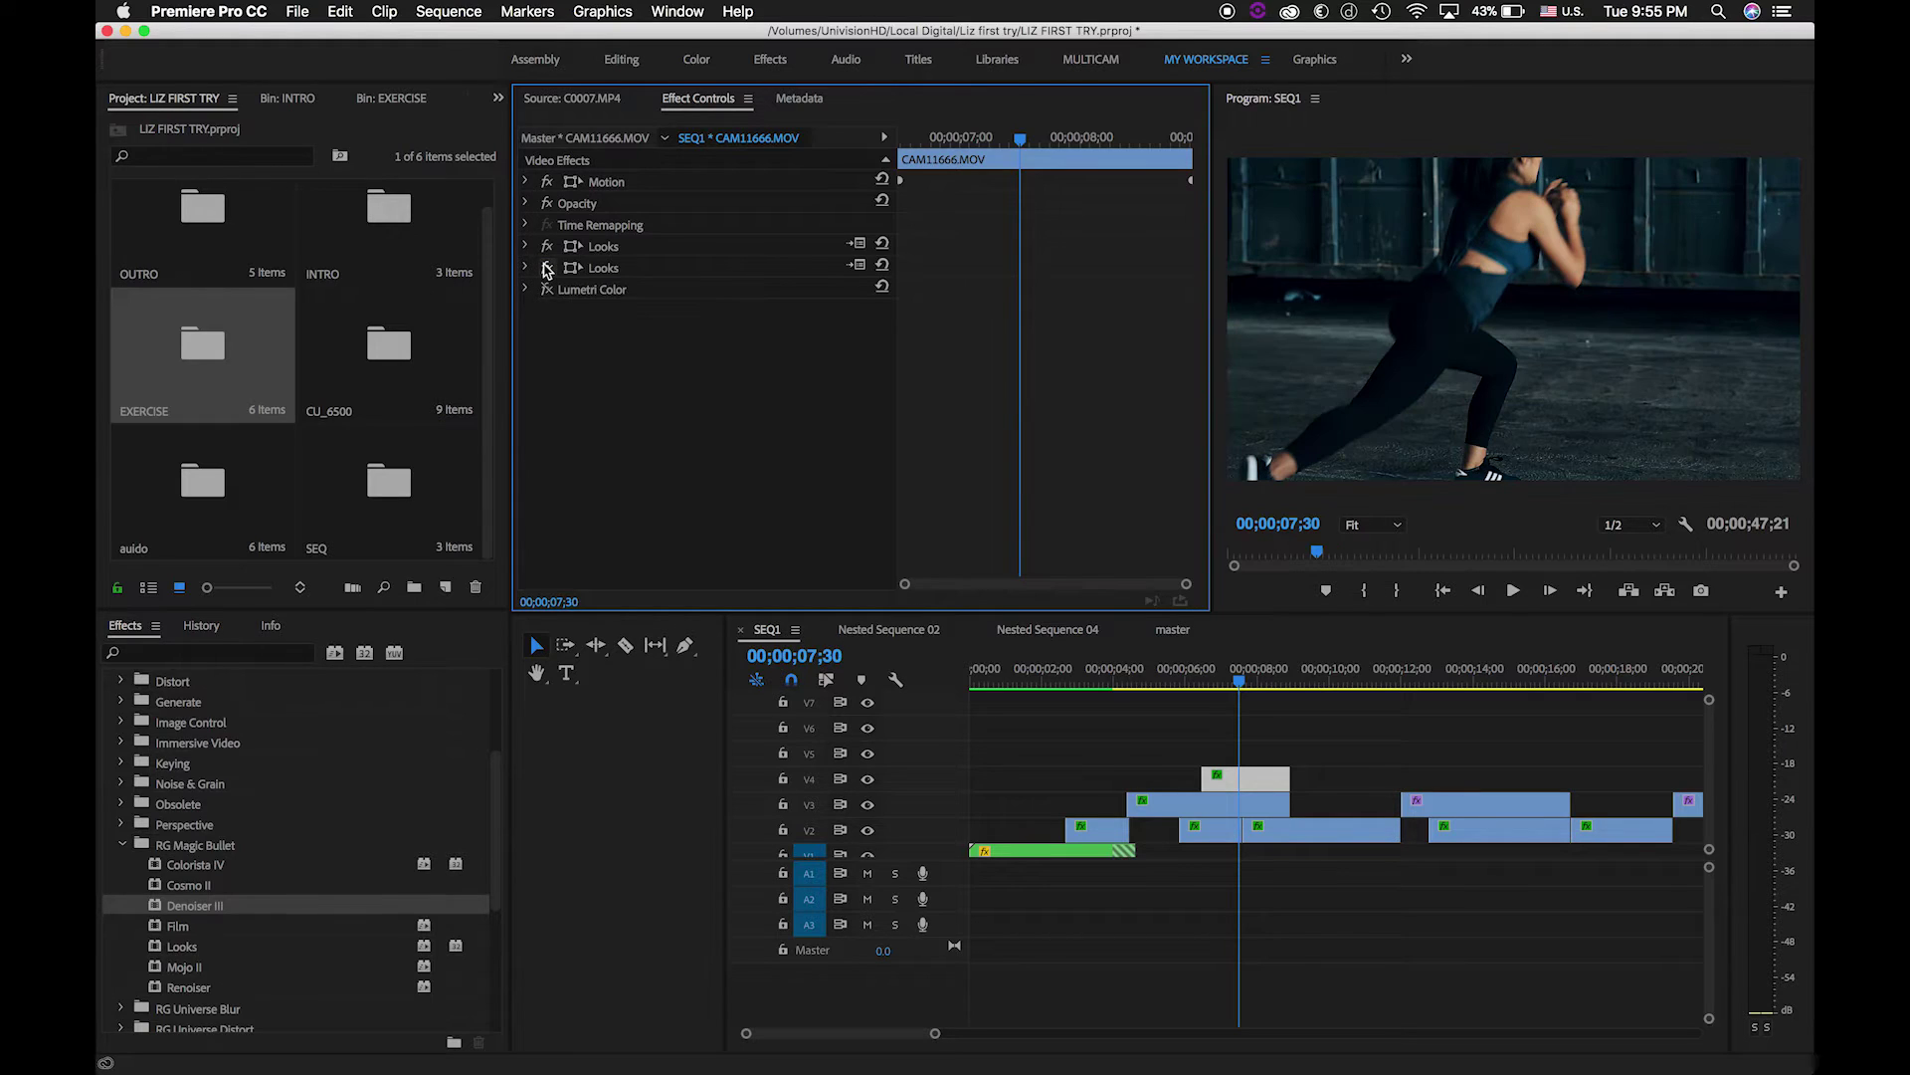
pyautogui.click(527, 267)
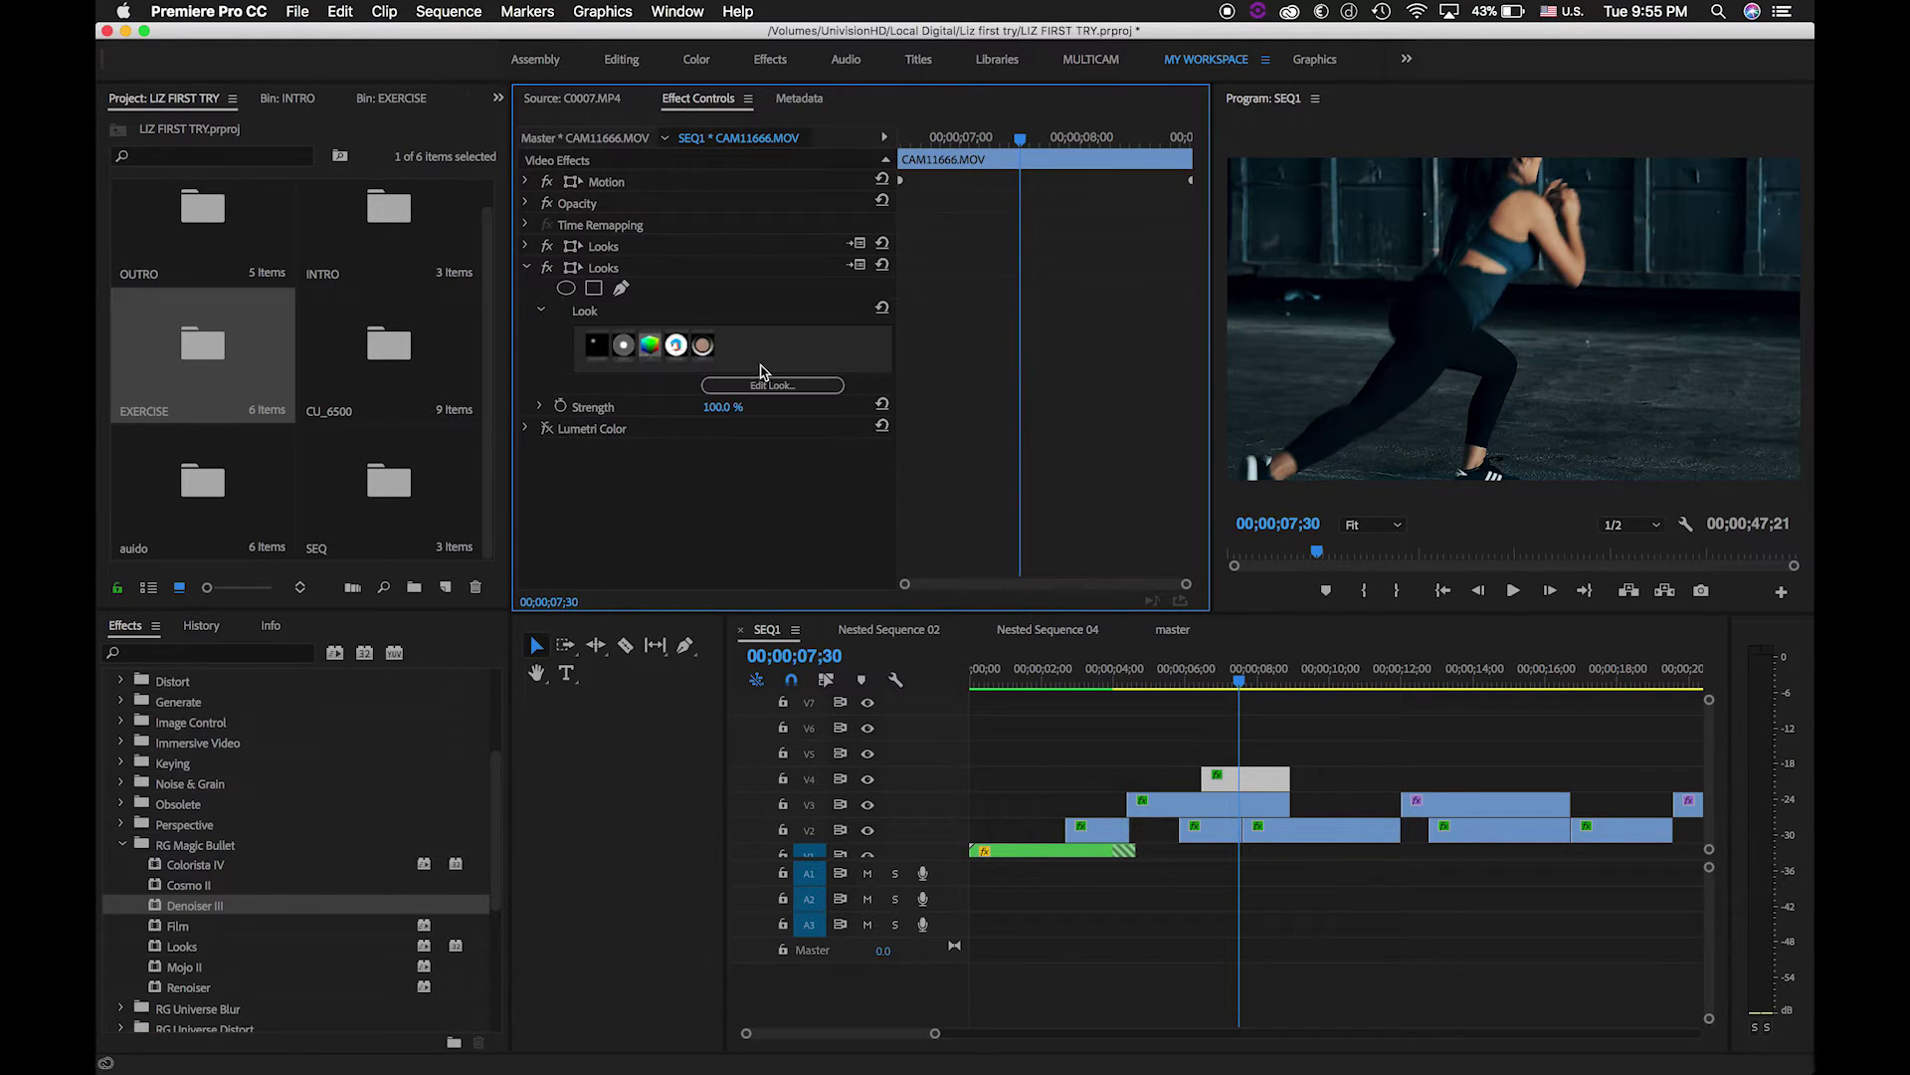
pyautogui.click(764, 386)
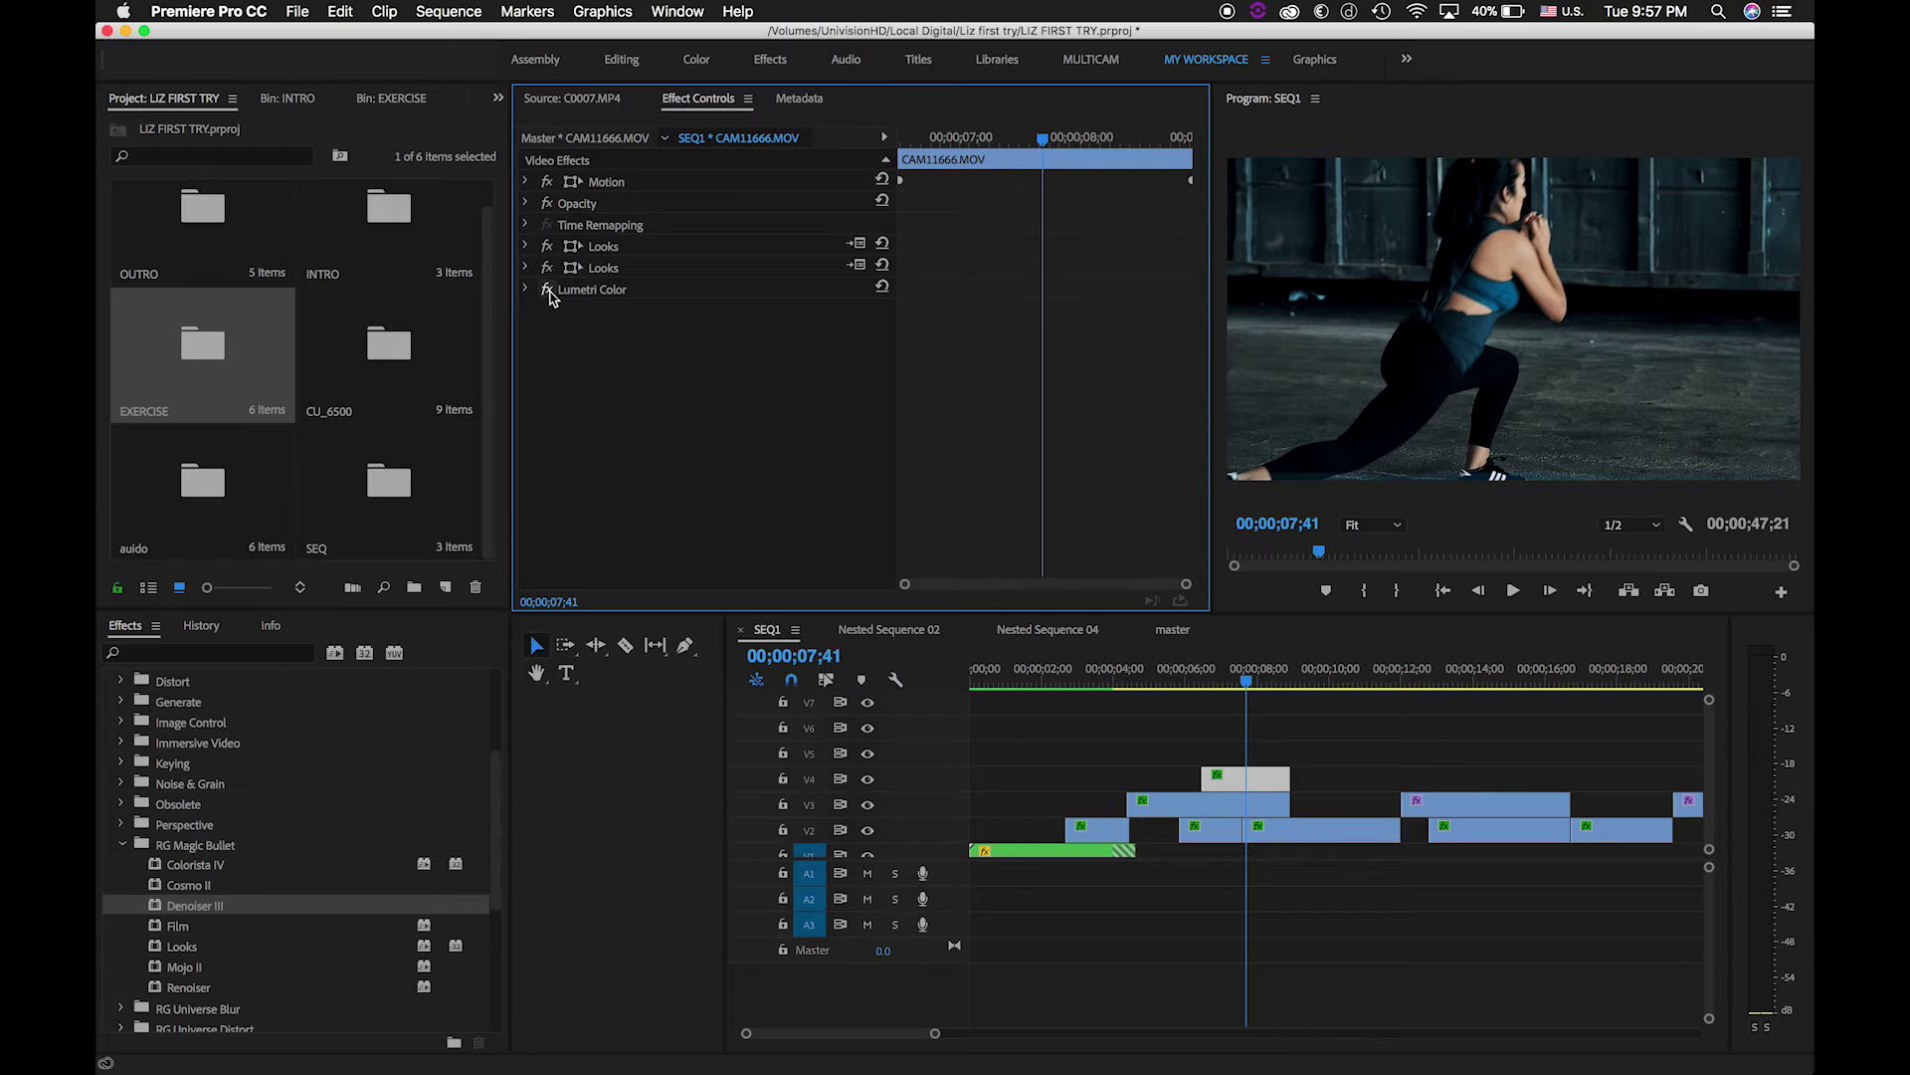
pyautogui.click(525, 288)
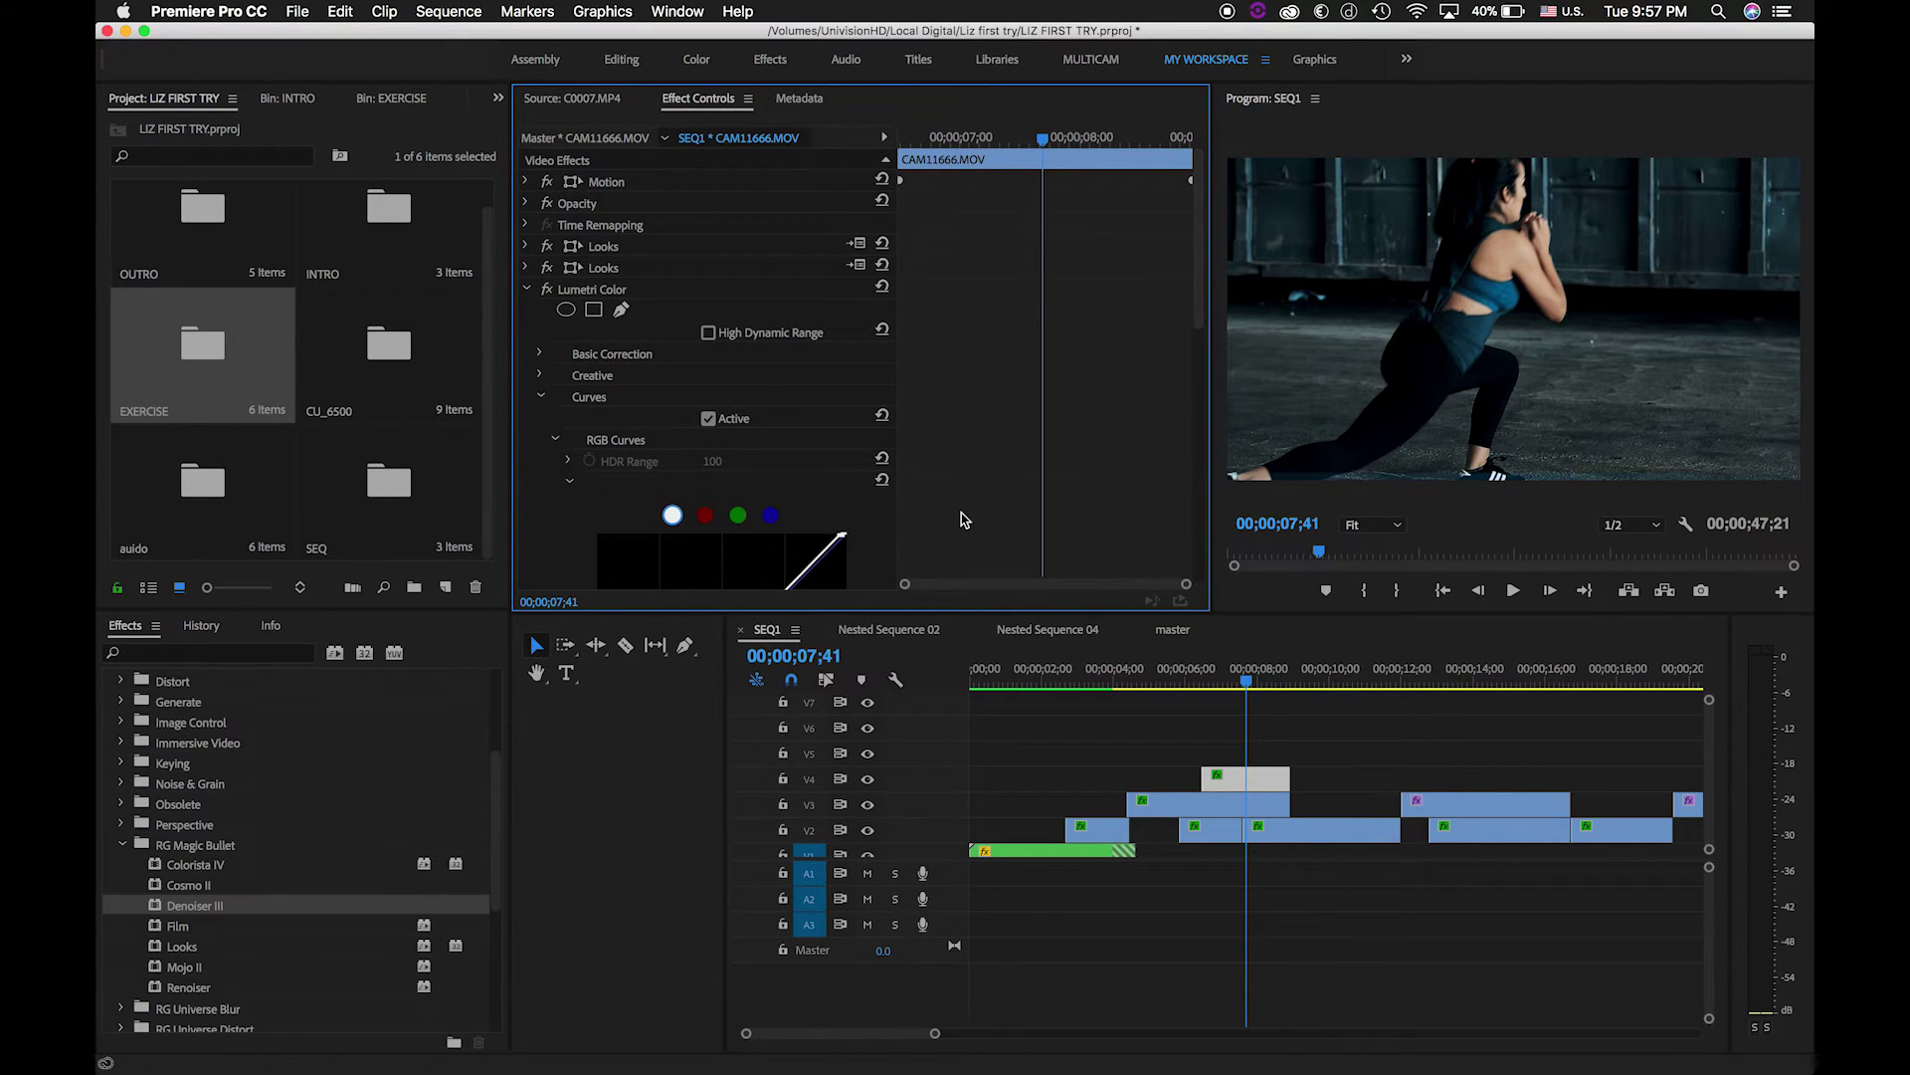
pyautogui.scroll(-5, 962, 520)
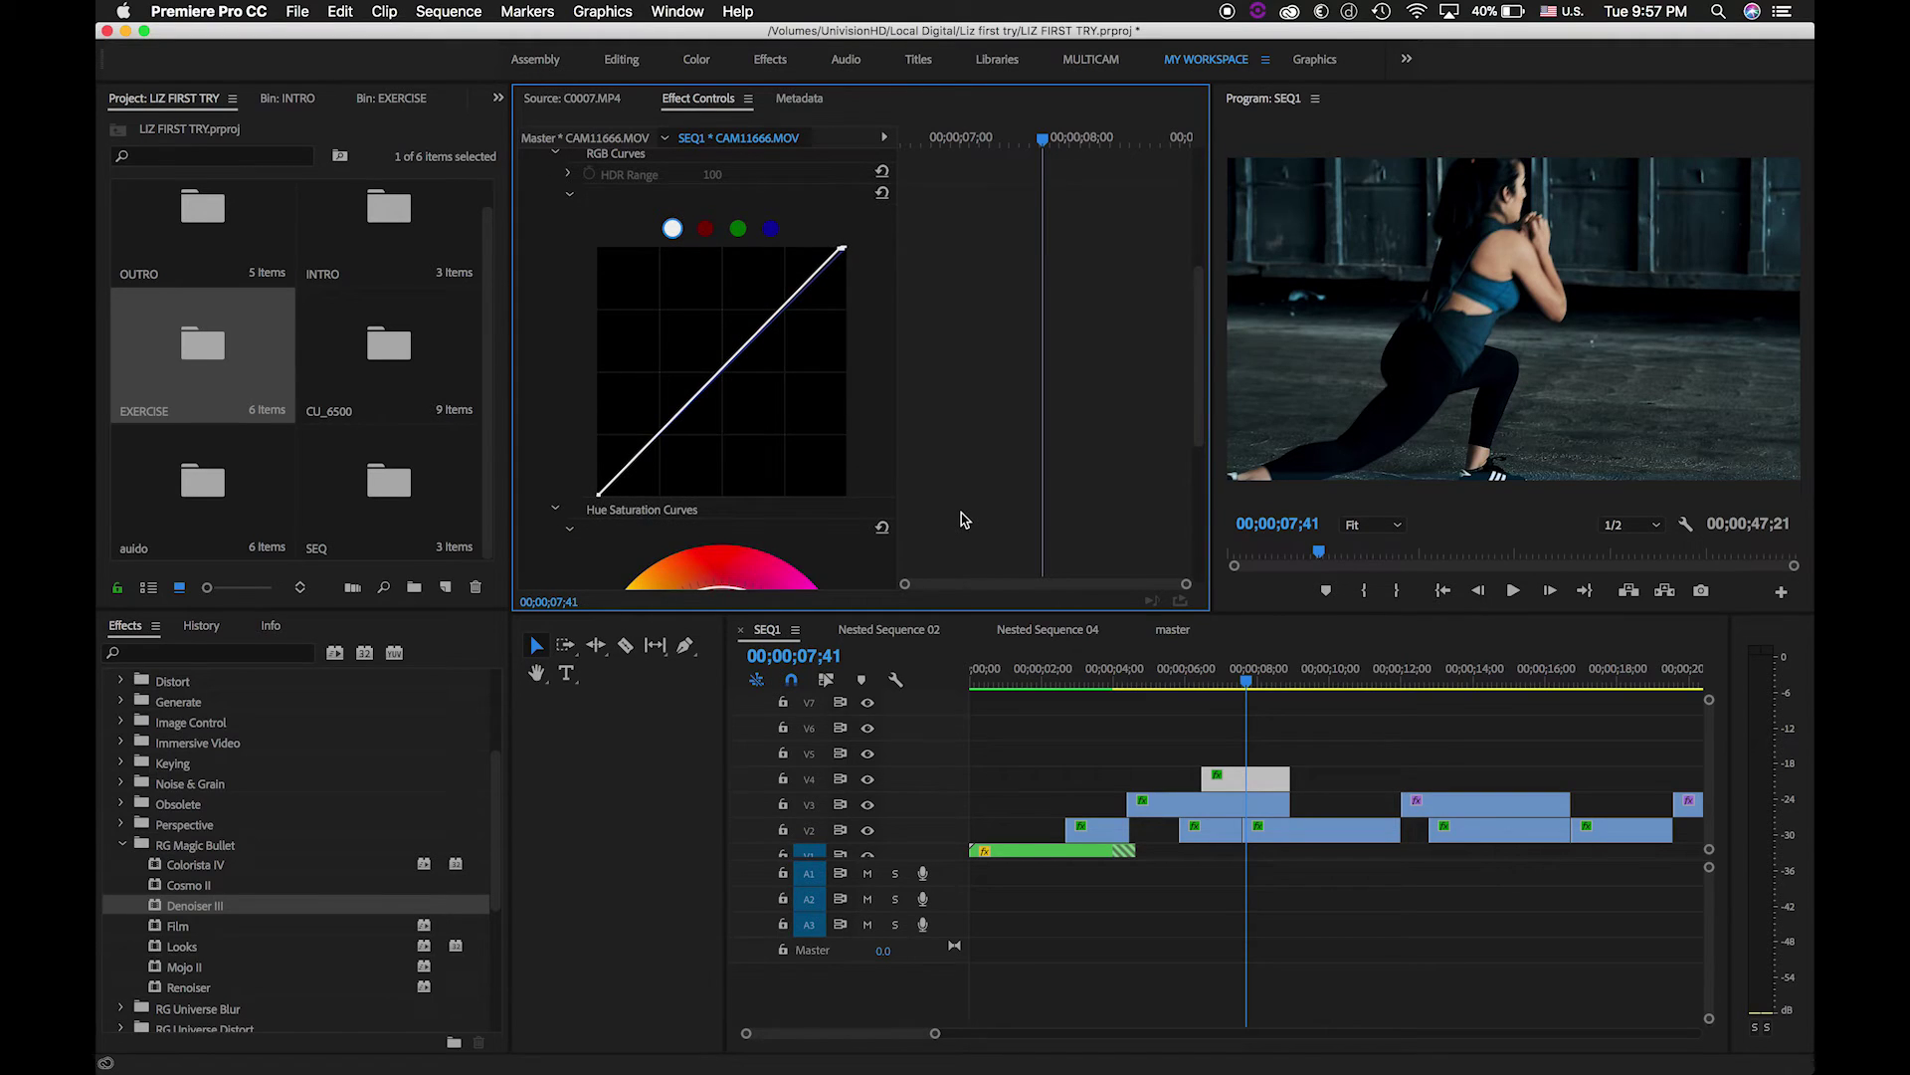
pyautogui.scroll(3, 962, 519)
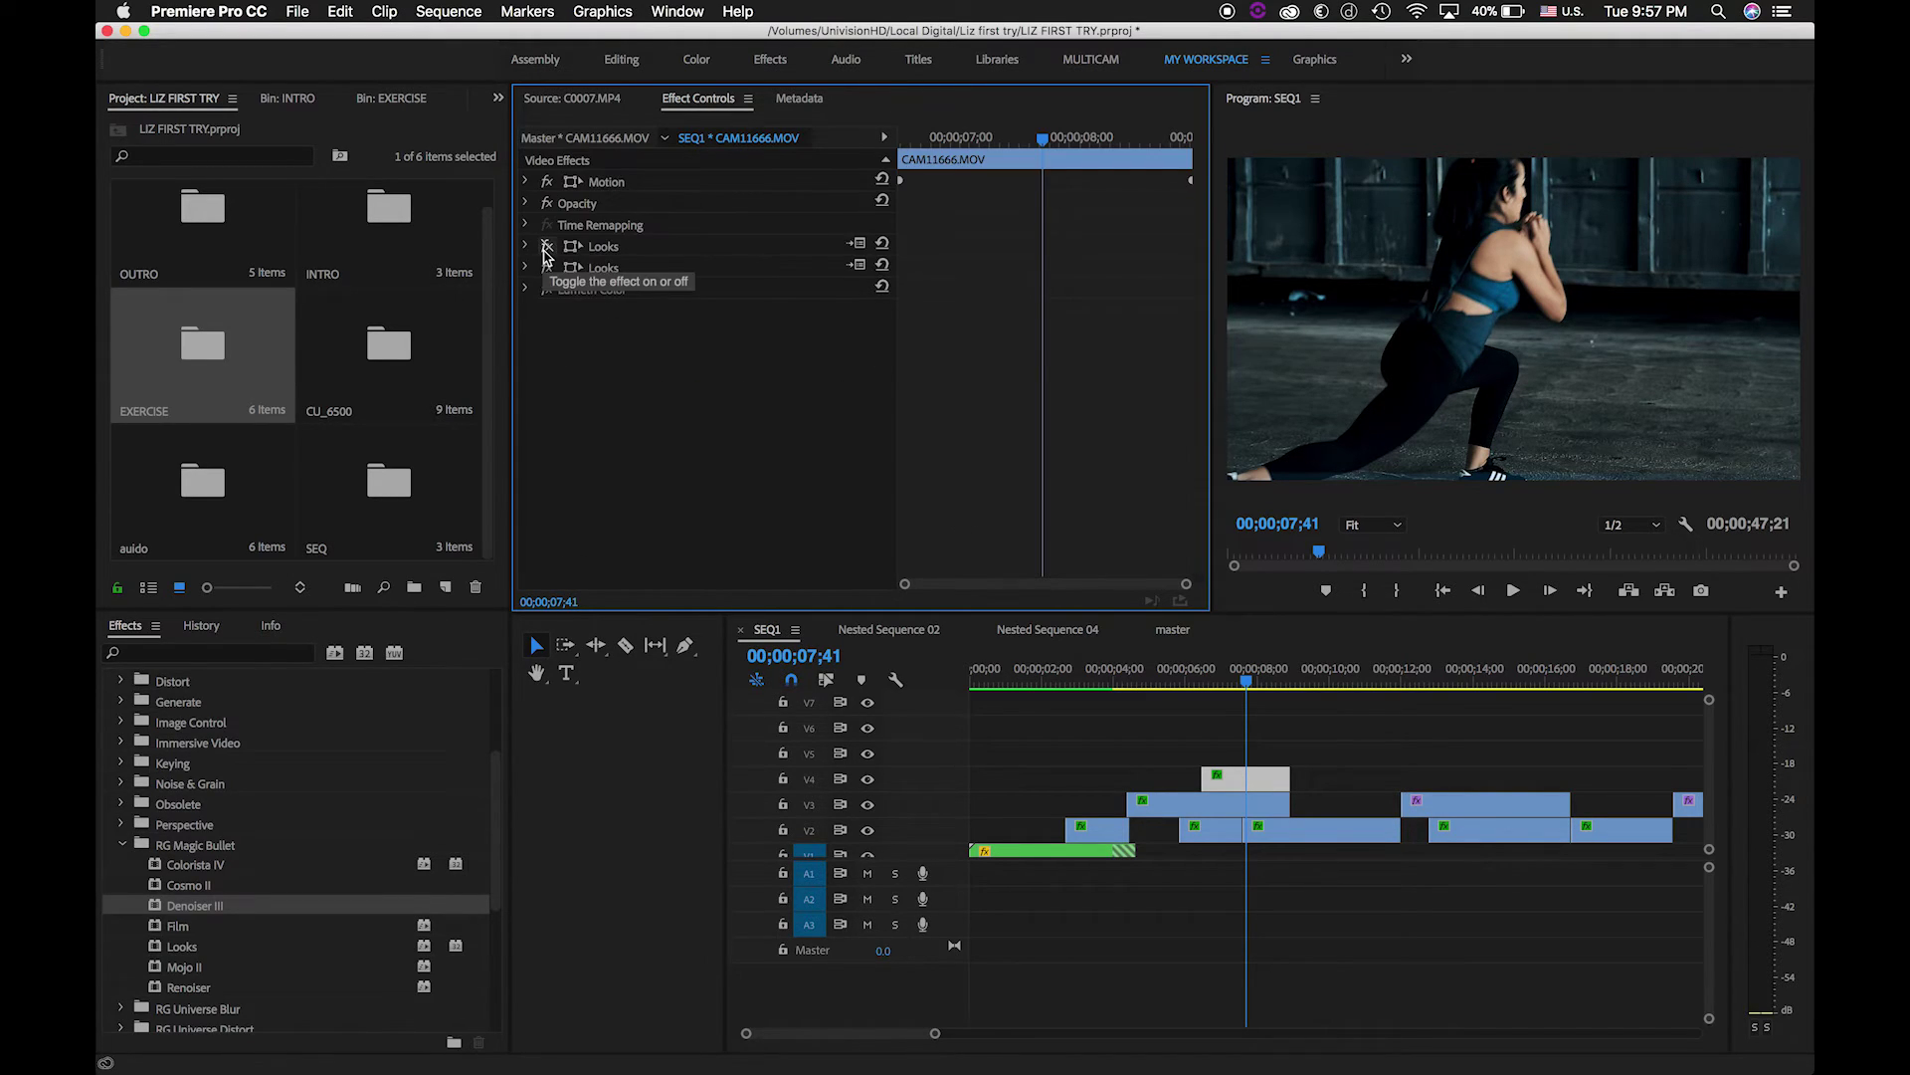
pyautogui.click(547, 288)
pyautogui.click(547, 287)
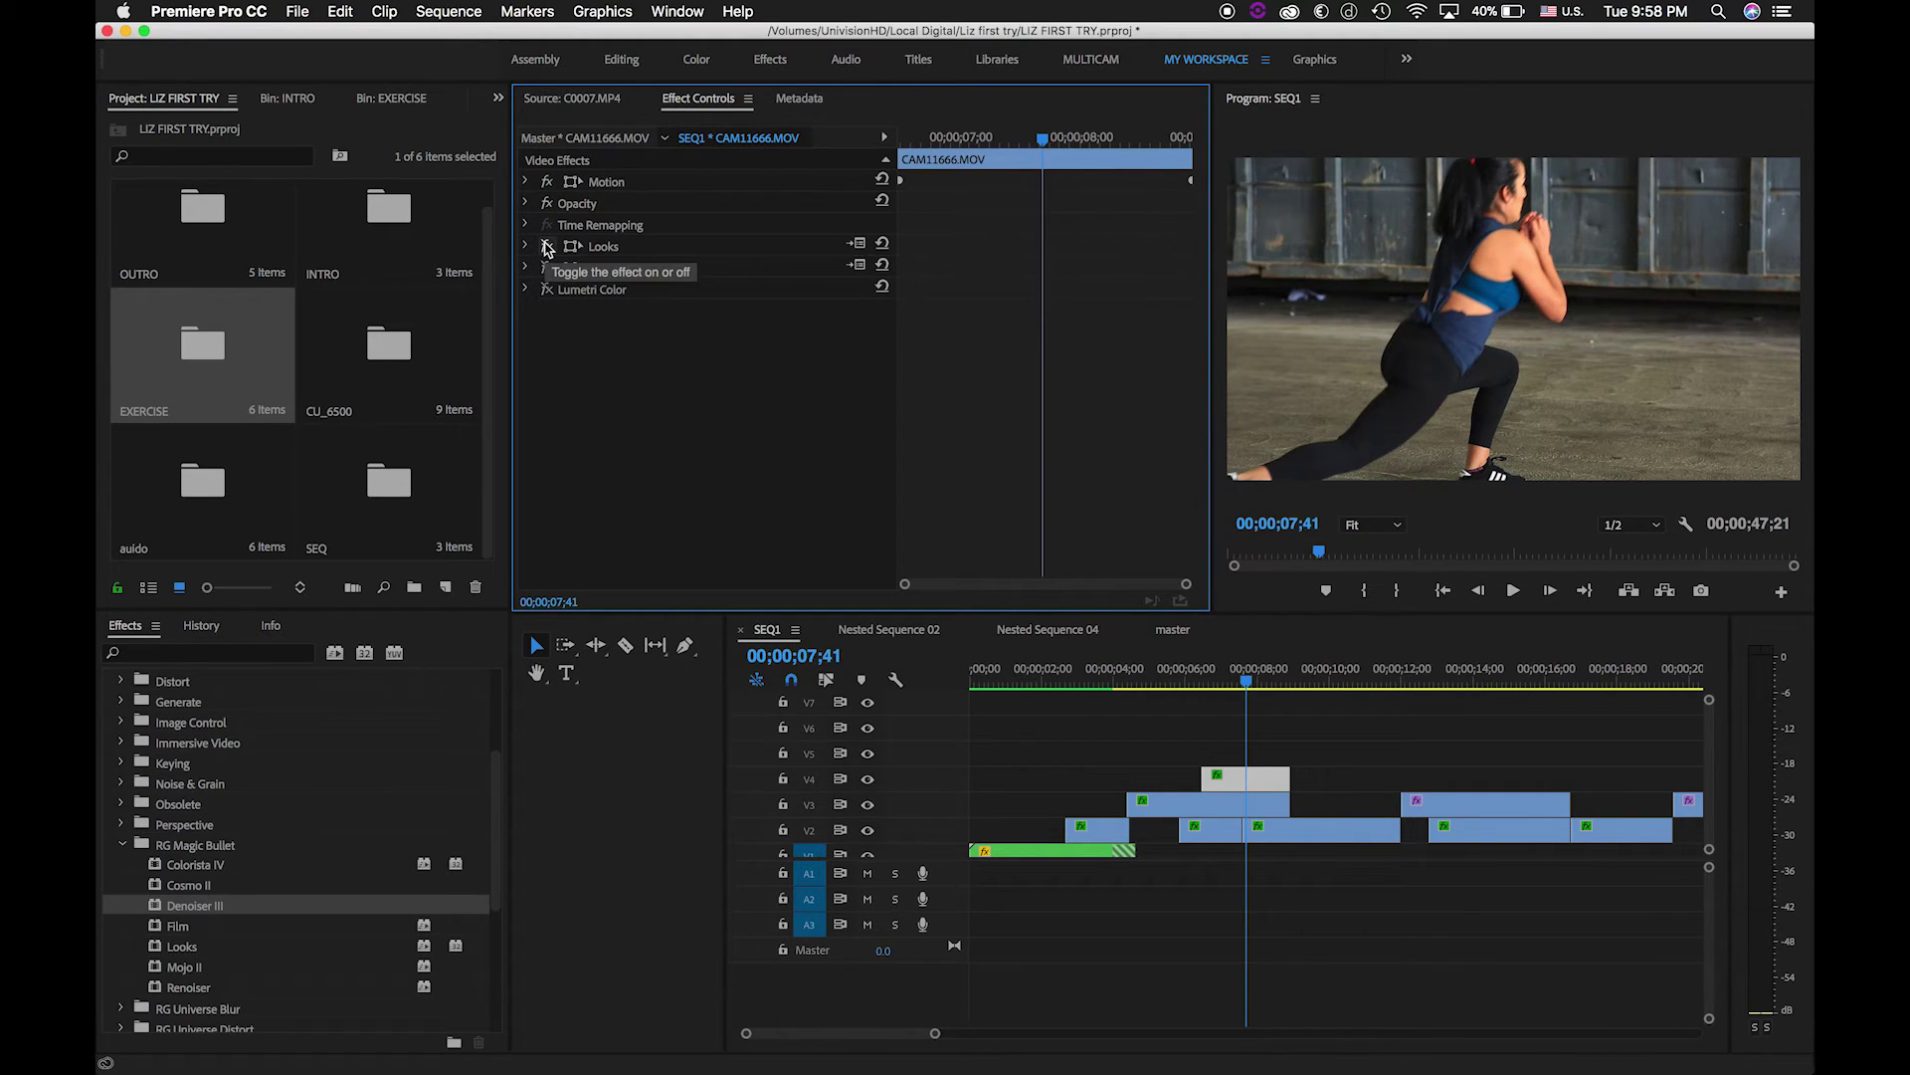
pyautogui.click(545, 245)
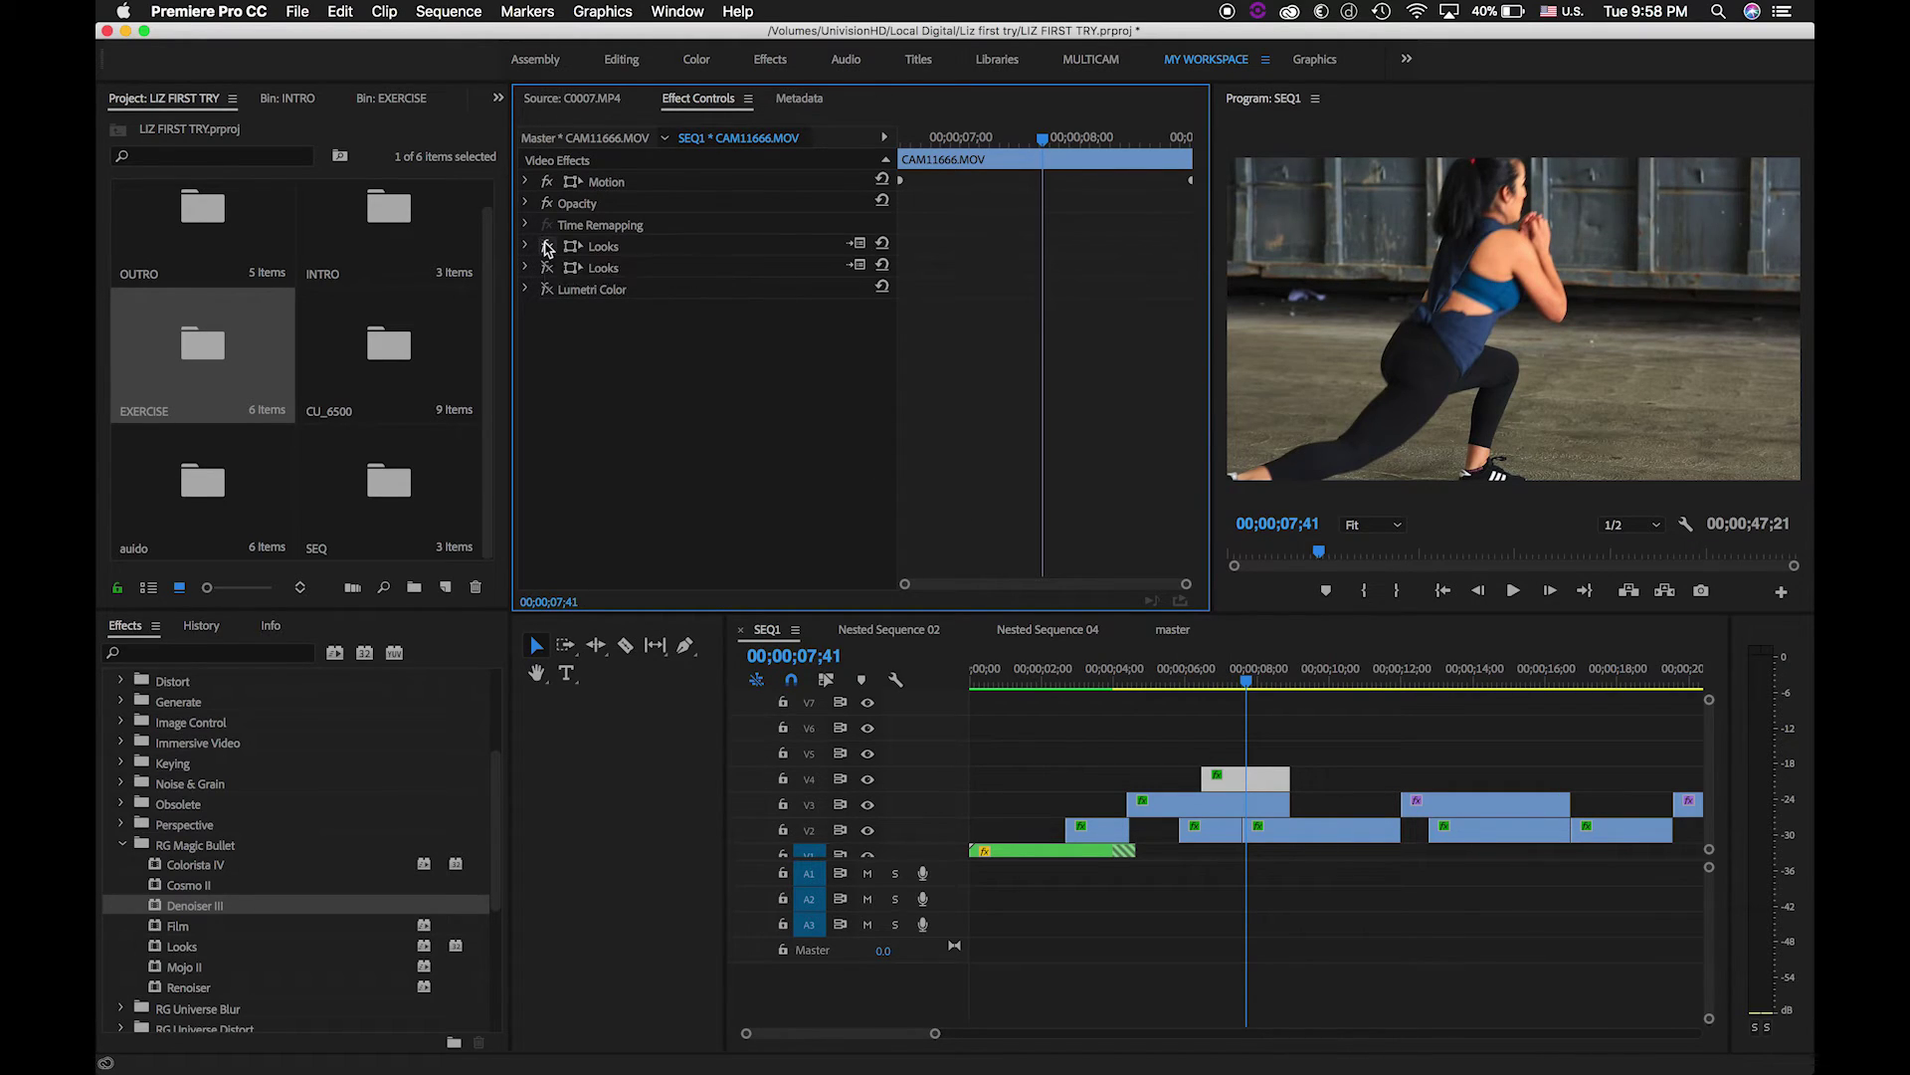
pyautogui.click(546, 267)
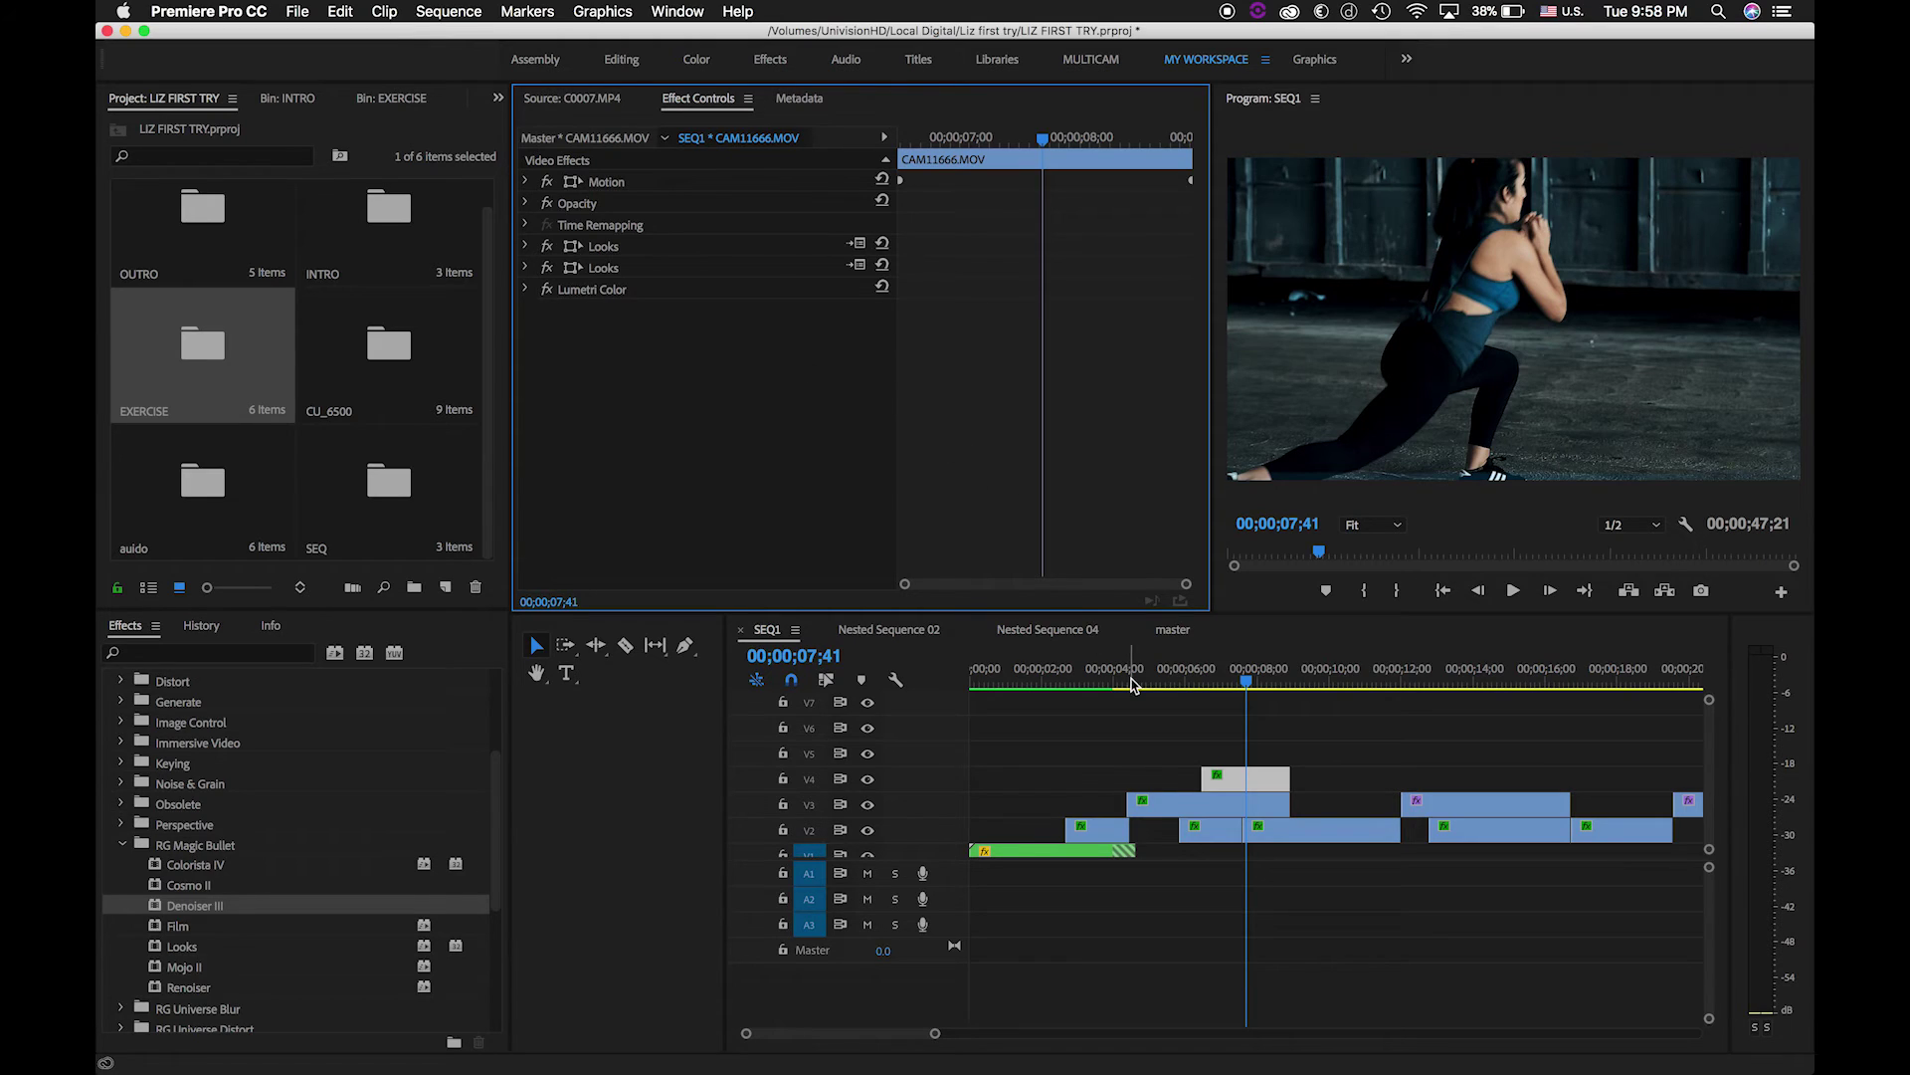
# Step: Move the playhead back to about 00;00;06;53 in the sequence
pyautogui.click(1239, 681)
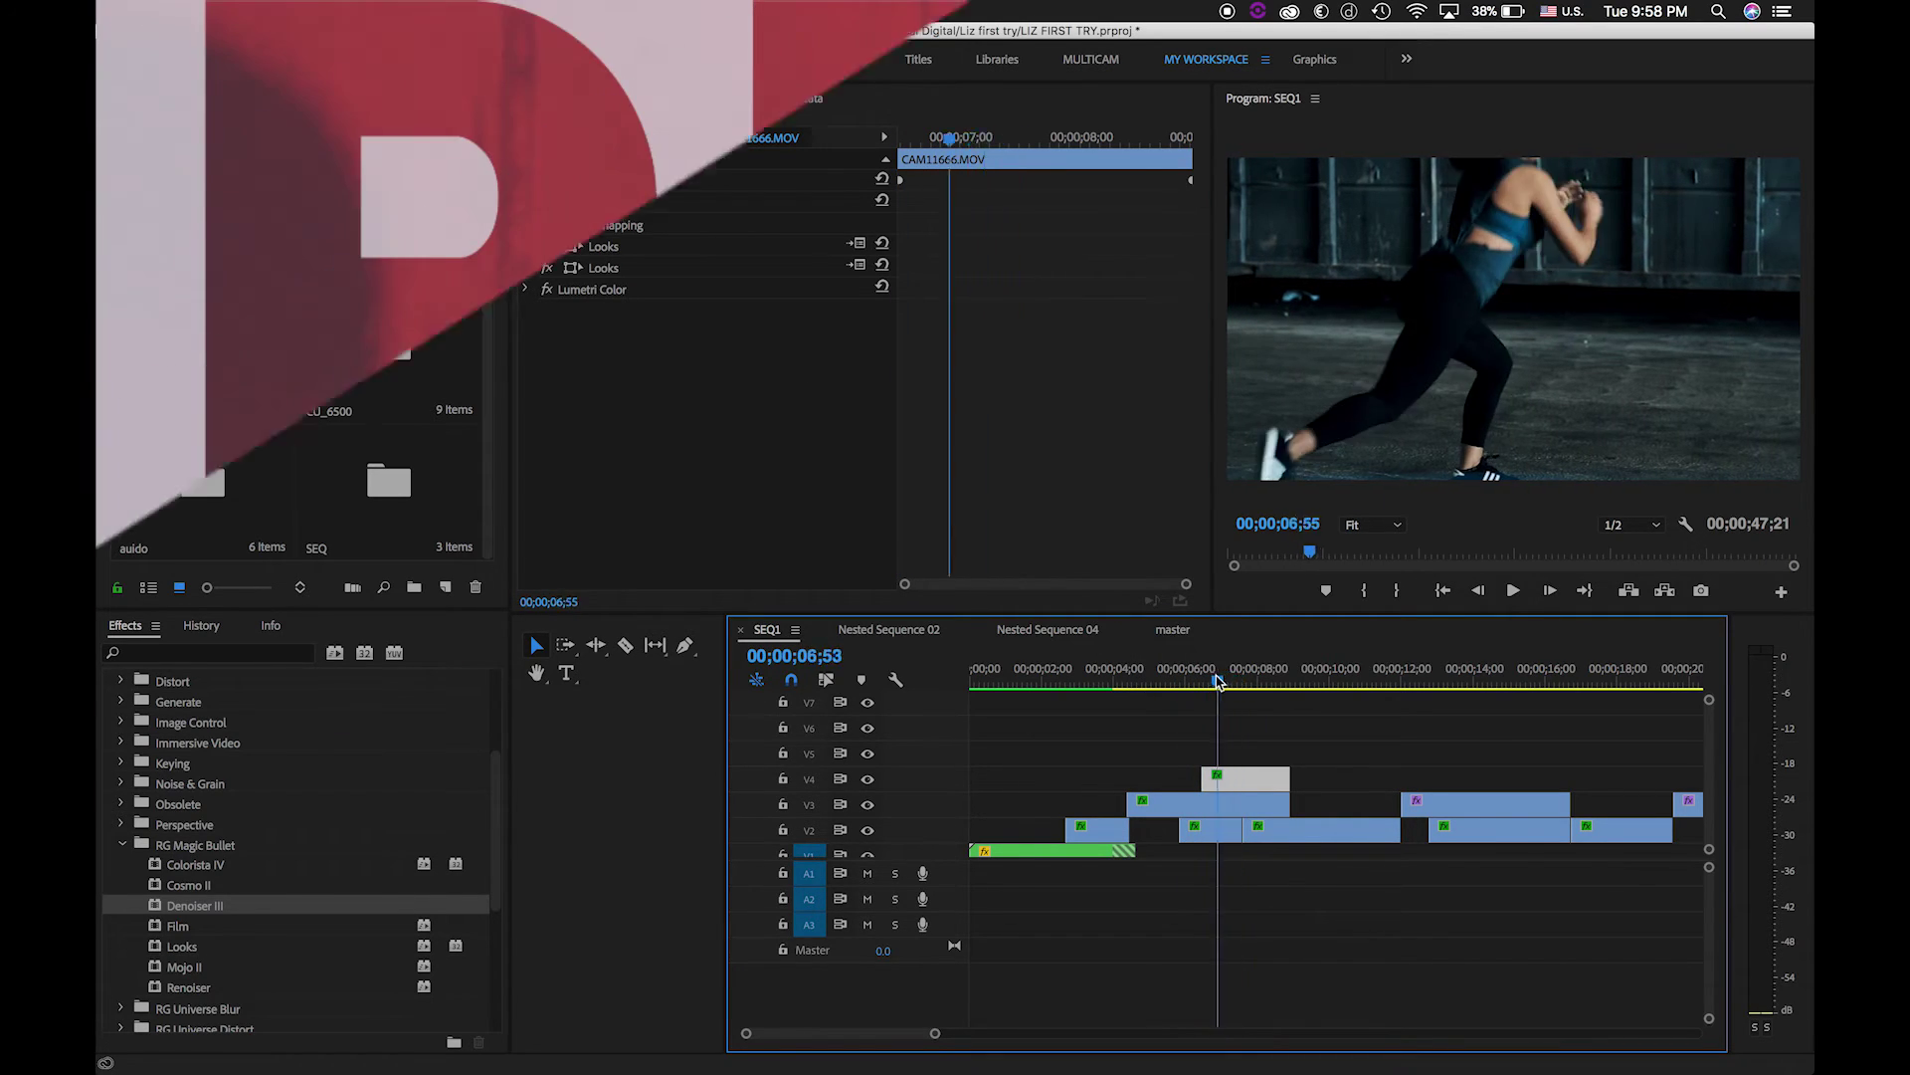